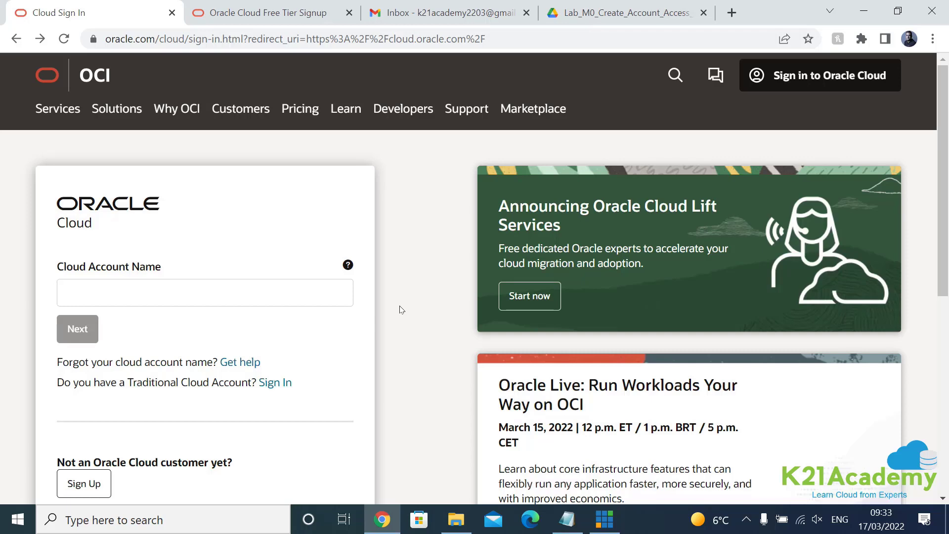
Step: Scroll down the Oracle Cloud sign-in page toward the Sign Up link
{"action": "scroll", "coordinate": [72, 324], "scroll_direction": "down", "scroll_amount": 4}
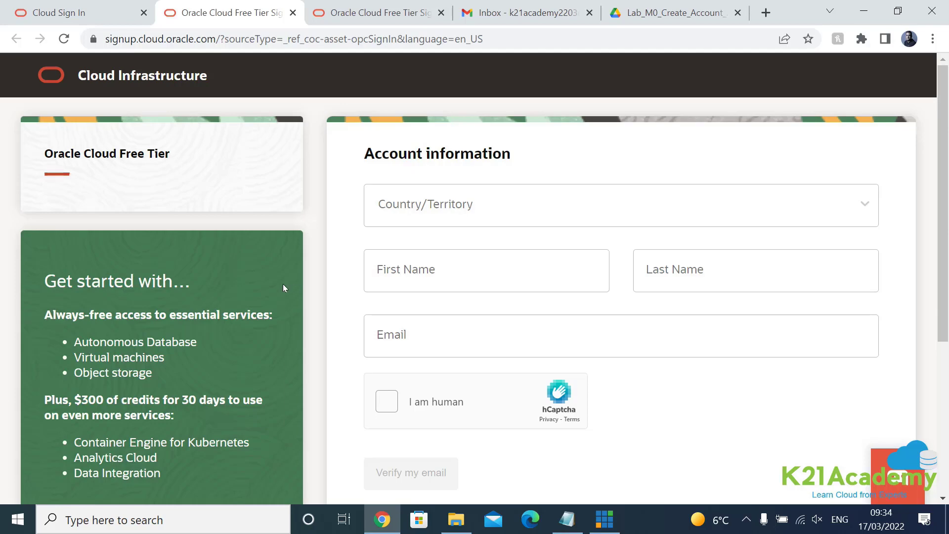
{"action": "scroll", "coordinate": [281, 283], "scroll_direction": "down", "scroll_amount": 1}
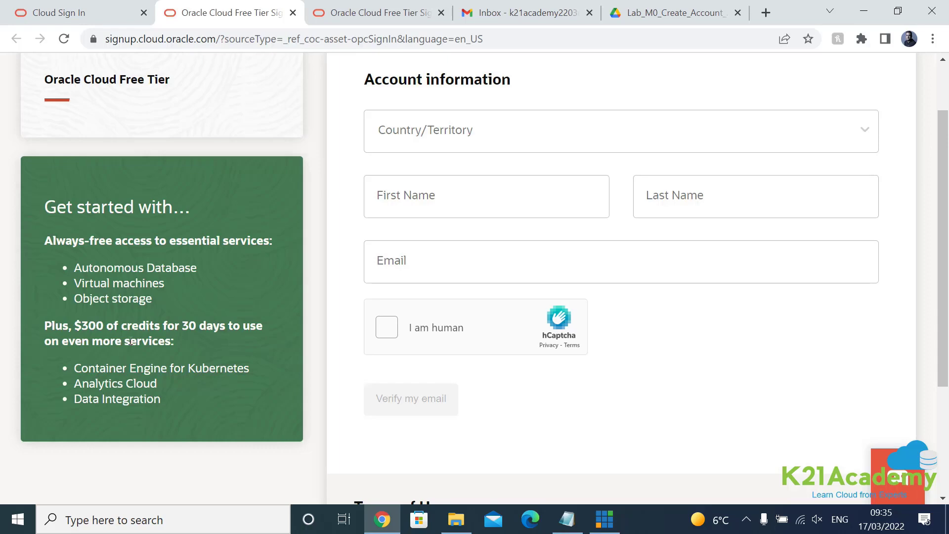
{"action": "scroll", "coordinate": [177, 327], "scroll_direction": "up", "scroll_amount": 2}
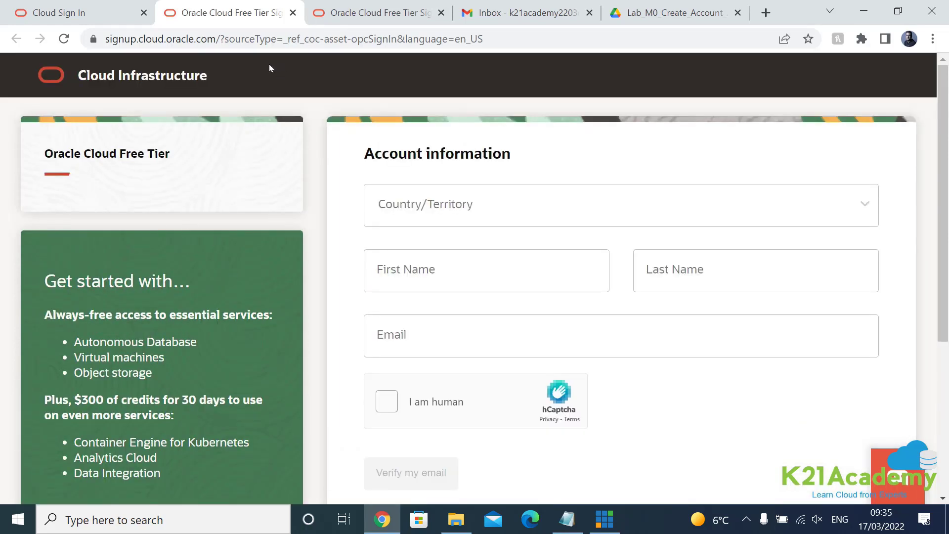
Step: Load the Oracle Cloud site (cloud.oracle.com) in a new browser tab
{"action": "left_click", "coordinate": [765, 14]}
{"action": "type", "text": "cloud.oracle.com"}
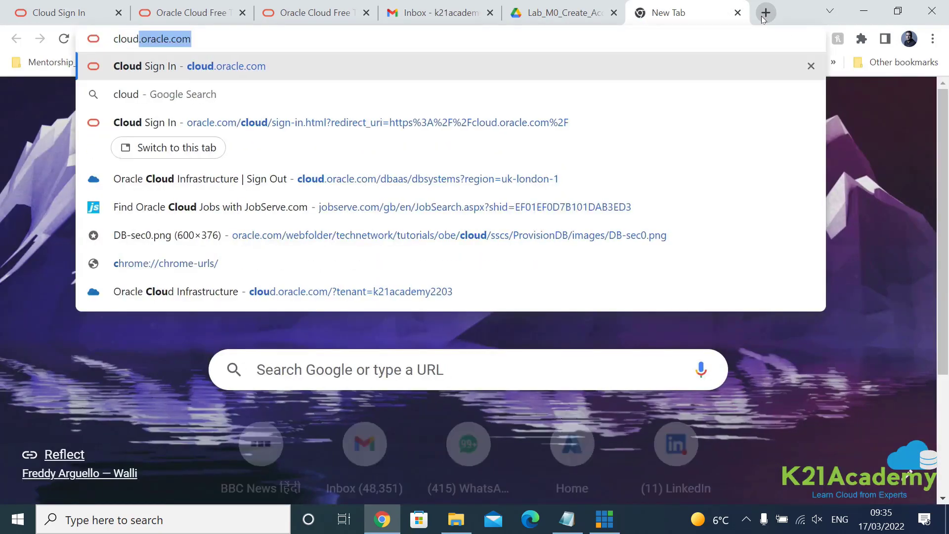
{"action": "key", "text": "Return"}
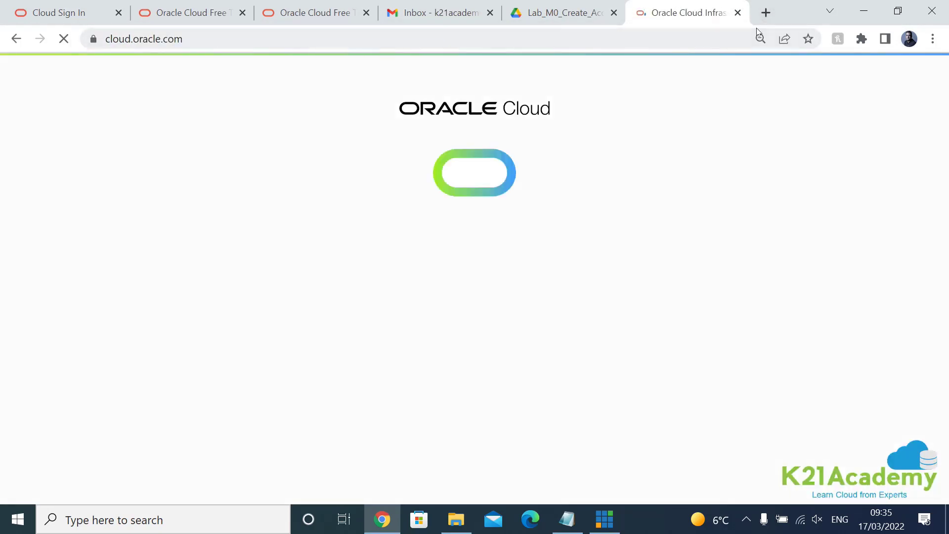
Step: Google 'free oracle cloud acc', open the Cloud Free Tier result, then return to the sign-in tab
{"action": "left_click", "coordinate": [764, 20]}
{"action": "type", "text": "free"}
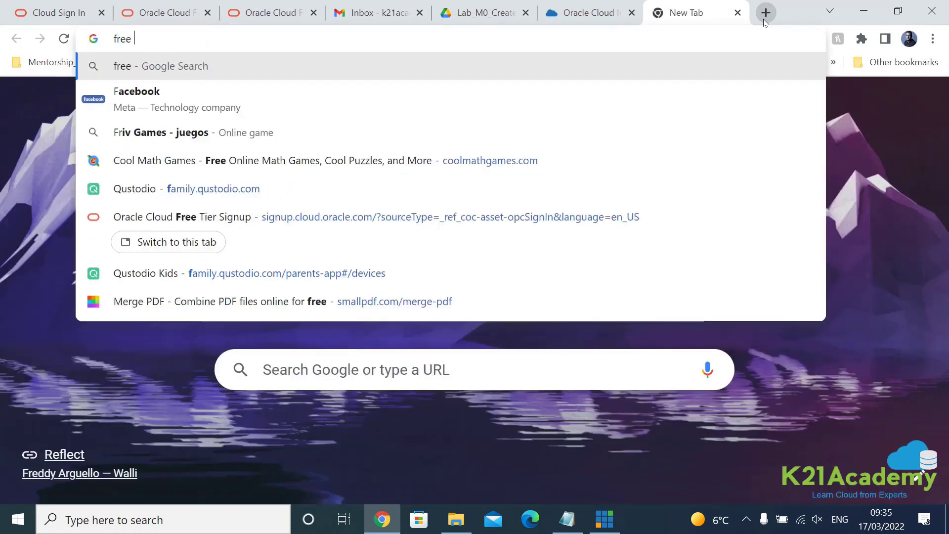
{"action": "type", "text": " oracle clou"}
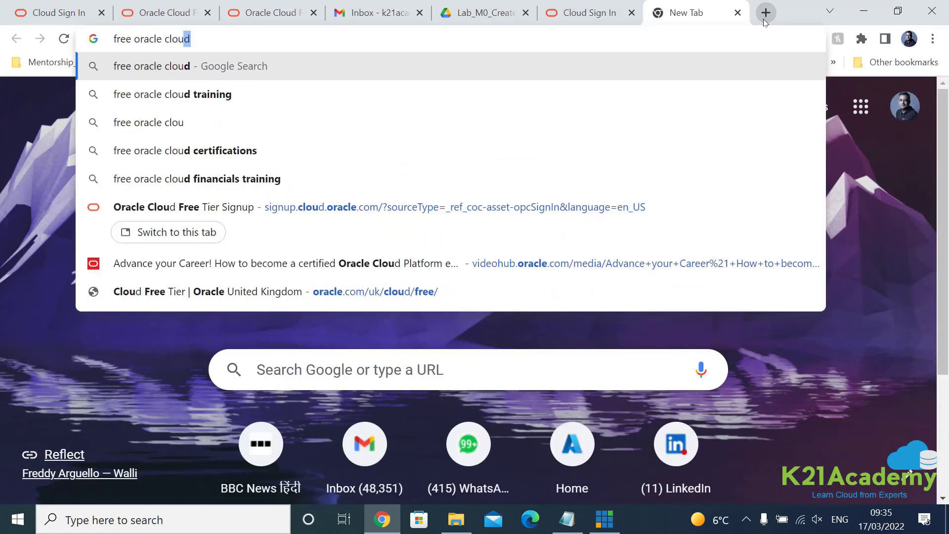
{"action": "type", "text": "d acc"}
{"action": "key", "text": "Return"}
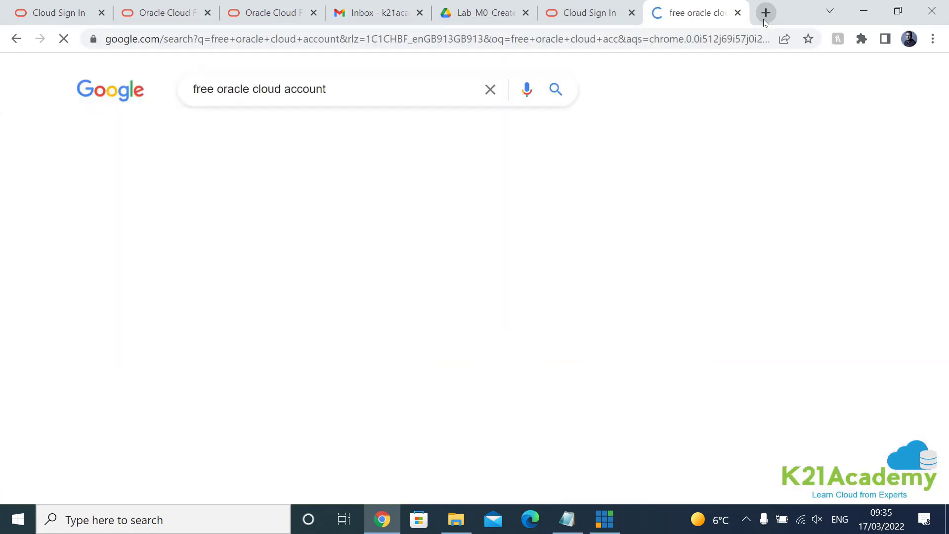
{"action": "scroll", "coordinate": [218, 360], "scroll_direction": "down", "scroll_amount": 3}
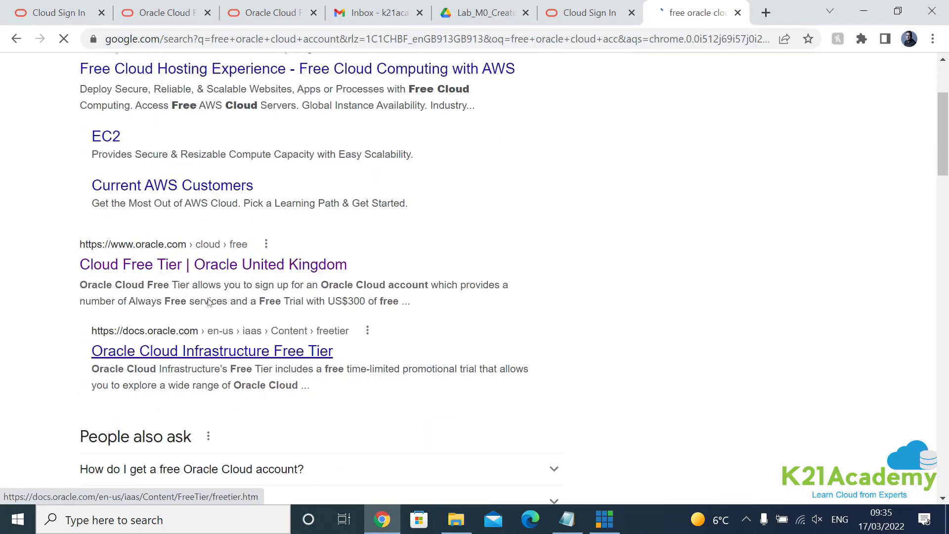
{"action": "left_click", "coordinate": [222, 267]}
{"action": "left_click", "coordinate": [596, 19]}
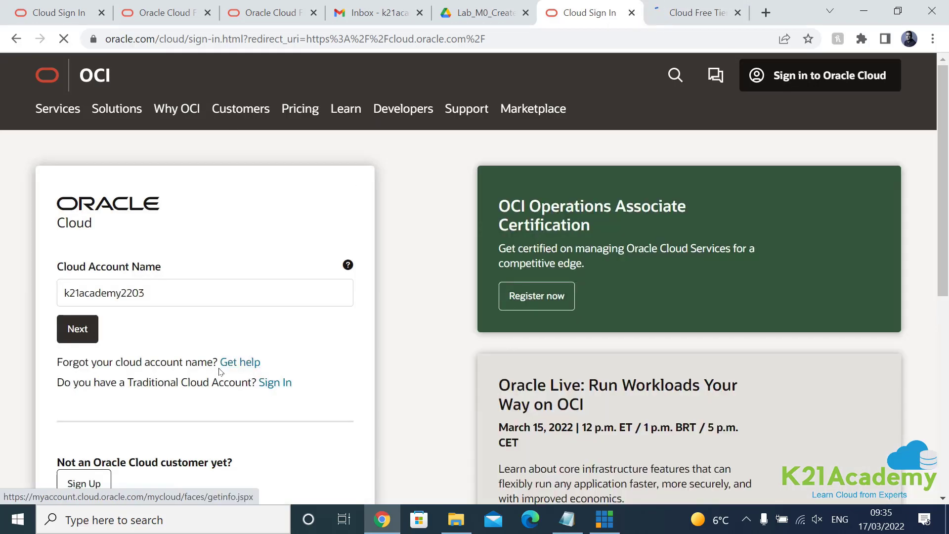
Step: Delete the prefilled Cloud Account Name on the sign-in page
{"action": "scroll", "coordinate": [120, 237], "scroll_direction": "down", "scroll_amount": 1}
{"action": "left_click_drag", "start_coordinate": [77, 217], "coordinate": [30, 218]}
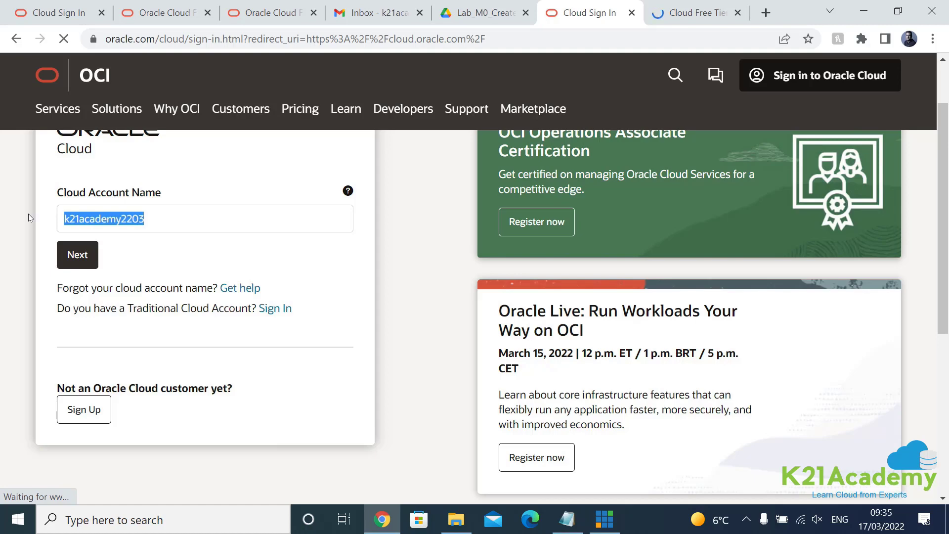
{"action": "key", "text": "BackSpace"}
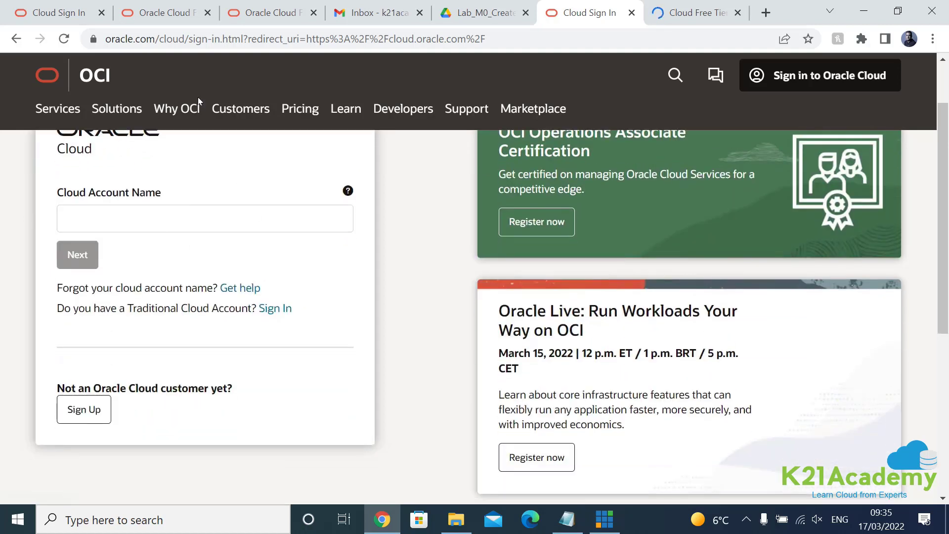
Step: Open the Free Tier sign-up page via Sign Up and close the Cloud Sign In tab
{"action": "left_click", "coordinate": [88, 414]}
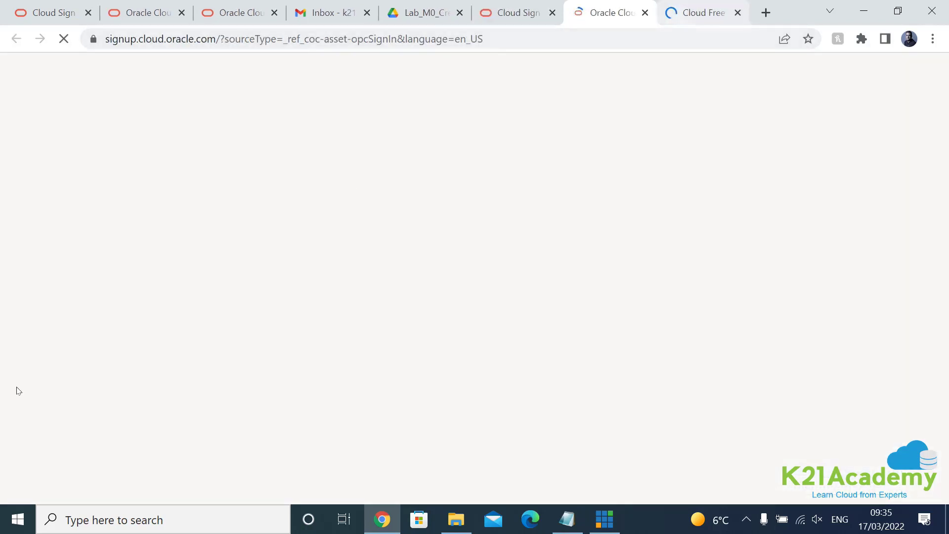
{"action": "left_click", "coordinate": [677, 13]}
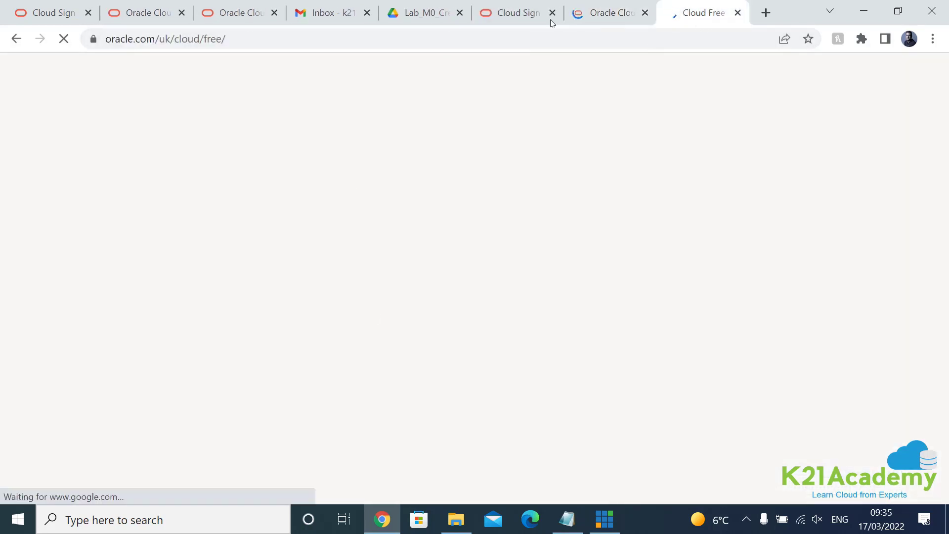
{"action": "left_click", "coordinate": [618, 14]}
{"action": "left_click", "coordinate": [513, 23]}
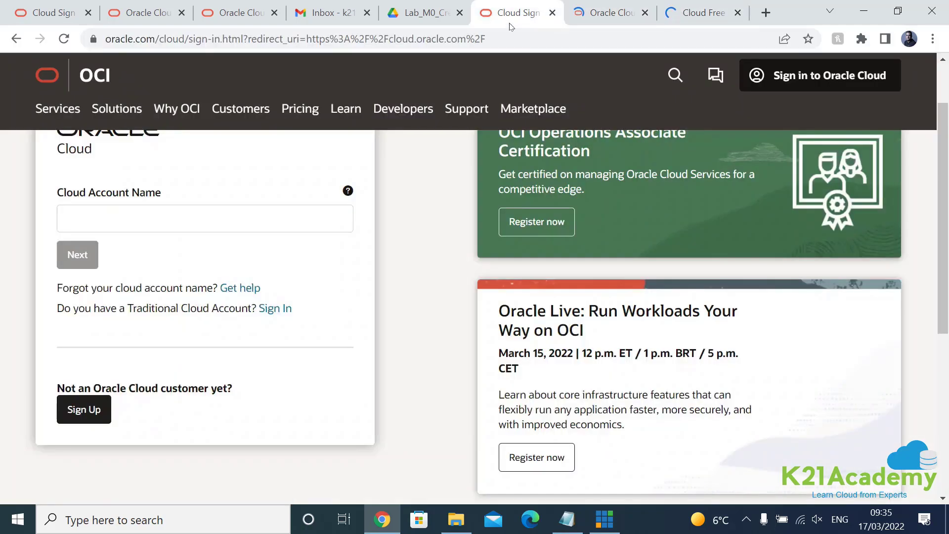
{"action": "left_click", "coordinate": [553, 12]}
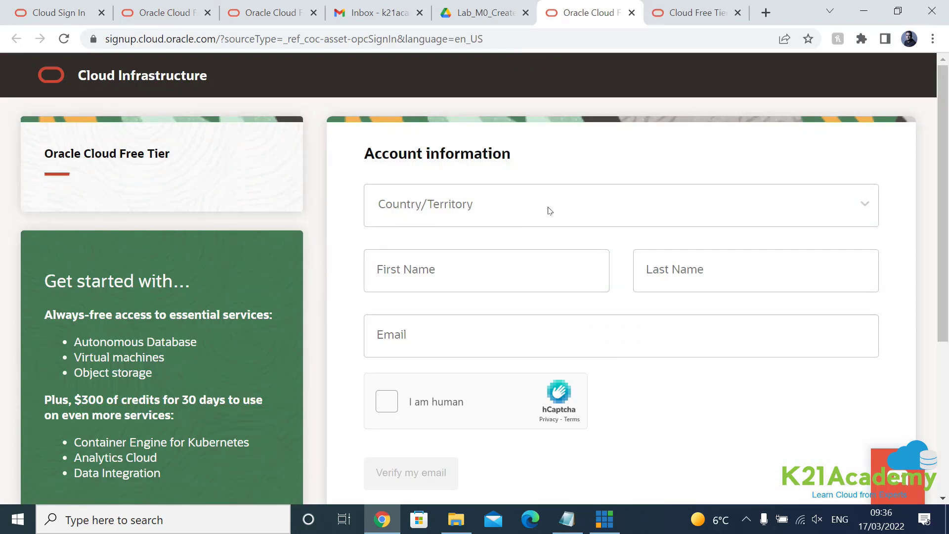
Step: Set Country/Territory to United Kingdom, filtering the list with 'un'
{"action": "left_click", "coordinate": [865, 211]}
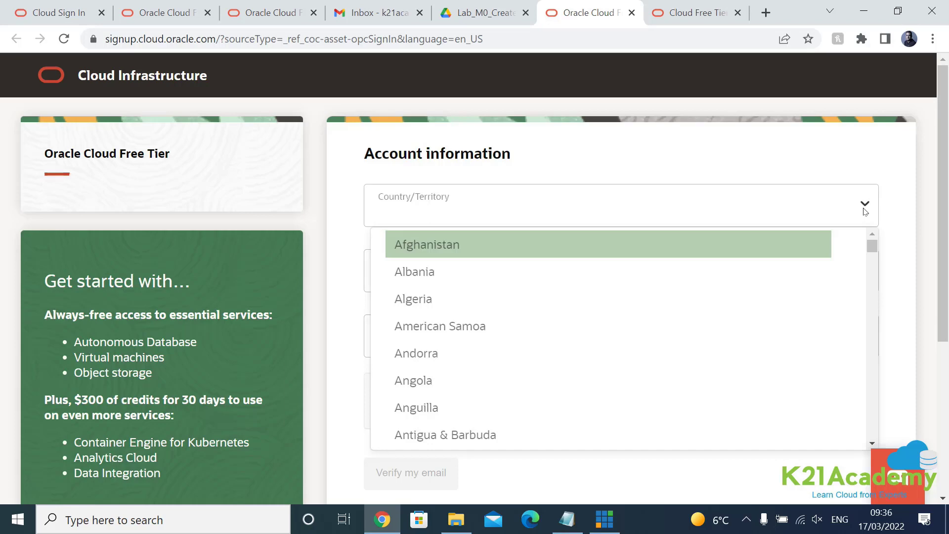
{"action": "scroll", "coordinate": [742, 292], "scroll_direction": "down", "scroll_amount": 1}
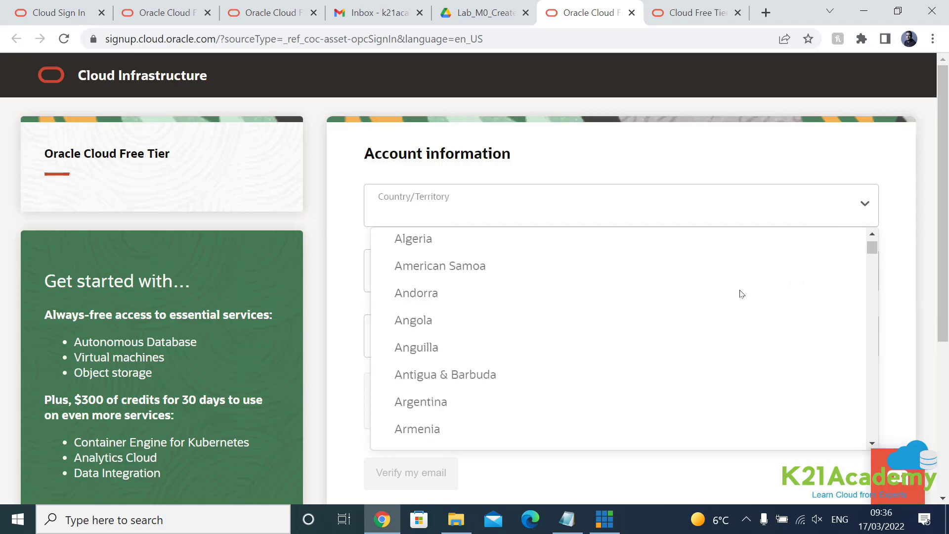
{"action": "scroll", "coordinate": [741, 293], "scroll_direction": "down", "scroll_amount": 20}
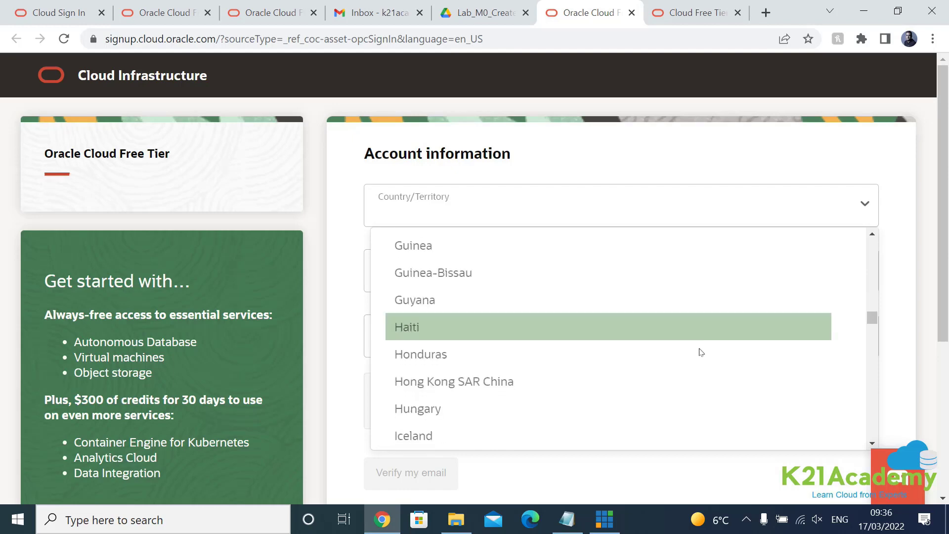
{"action": "scroll", "coordinate": [700, 352], "scroll_direction": "down", "scroll_amount": 15}
{"action": "type", "text": "uni"}
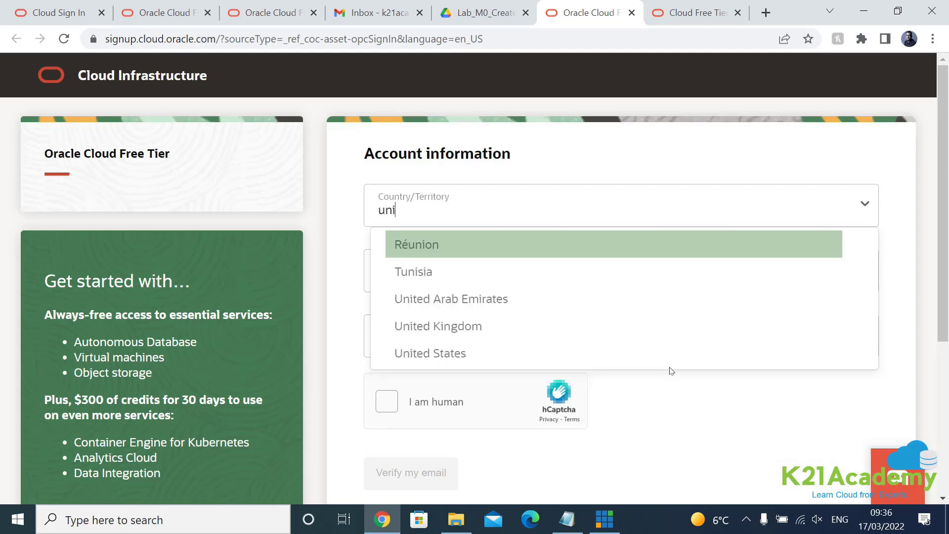
{"action": "left_click", "coordinate": [572, 323]}
Step: Enter the account holder's first name and last name
{"action": "left_click", "coordinate": [421, 280]}
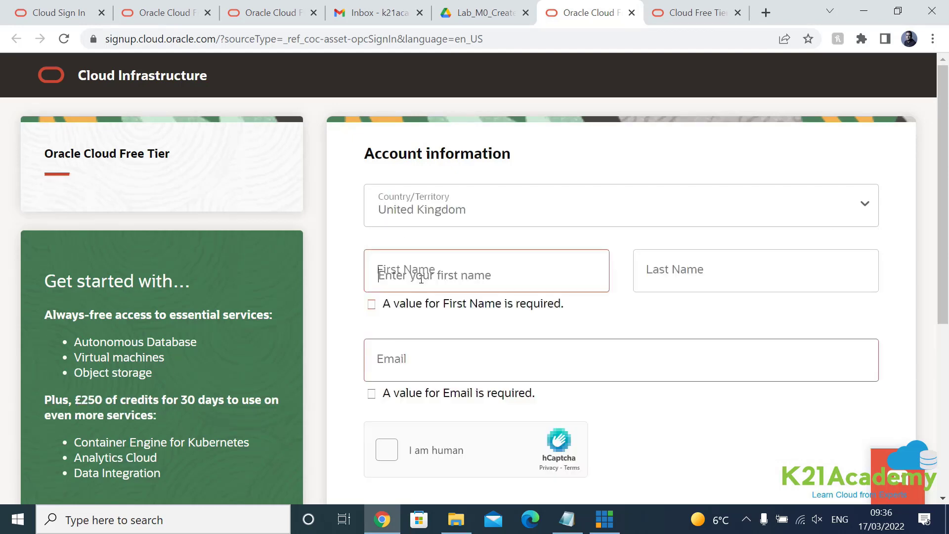
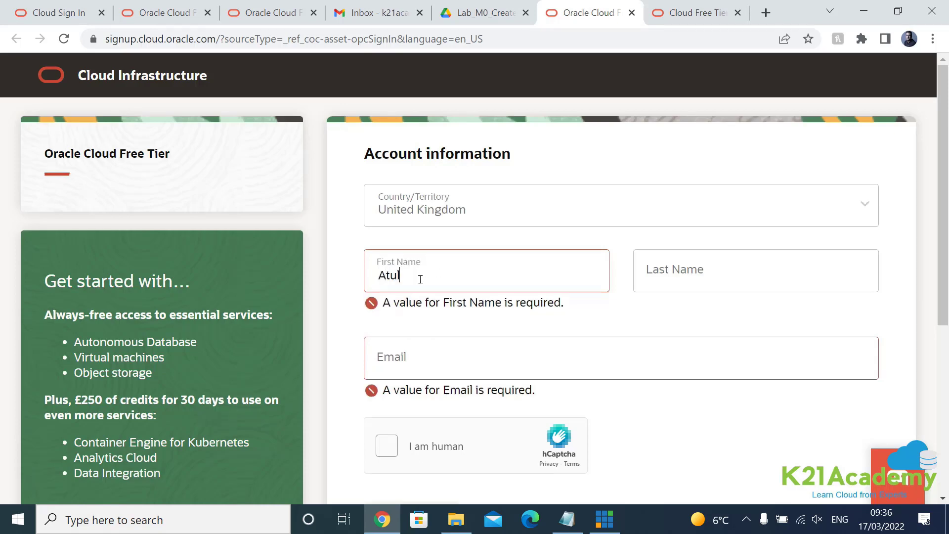
{"action": "key", "text": "Tab"}
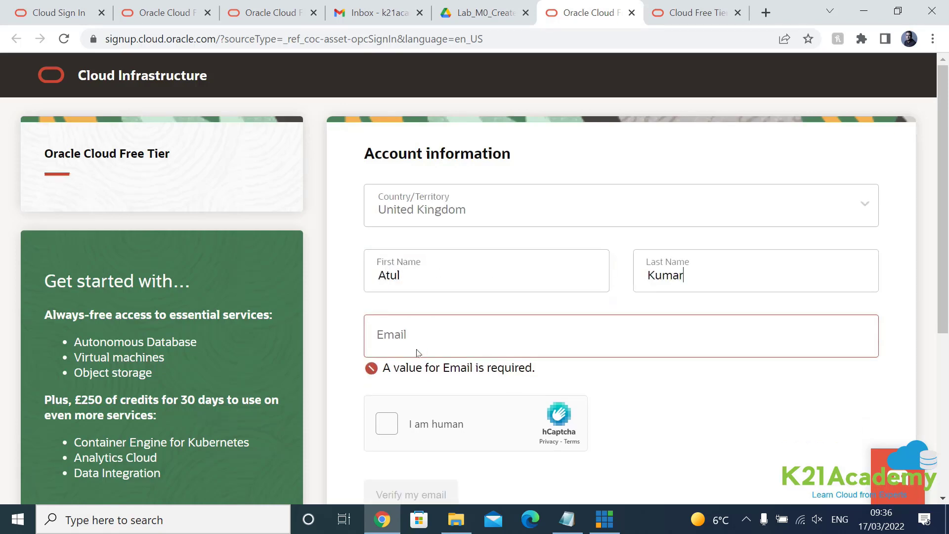
Step: Check the still-empty Gmail inbox, then enter the account's e-mail address, correcting the '.copm' typo
{"action": "left_click", "coordinate": [366, 15]}
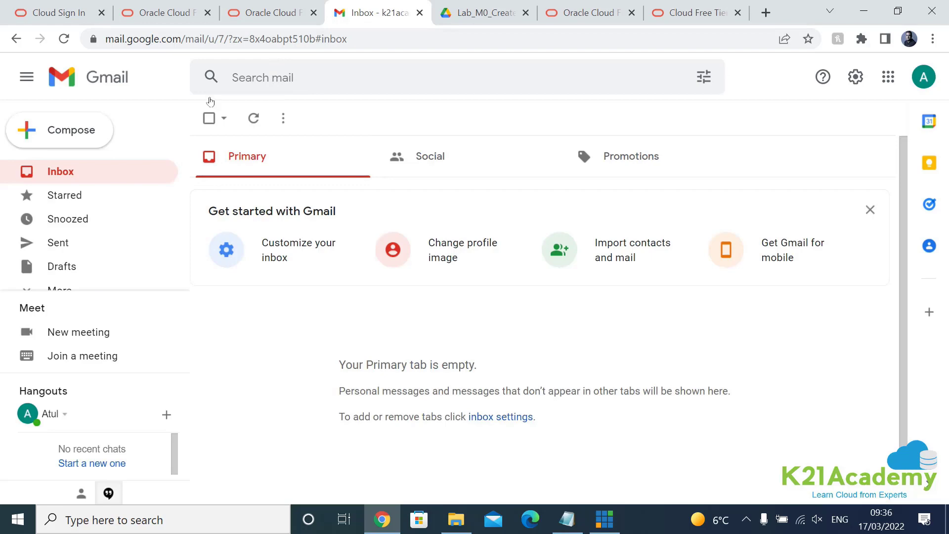
{"action": "left_click", "coordinate": [256, 16]}
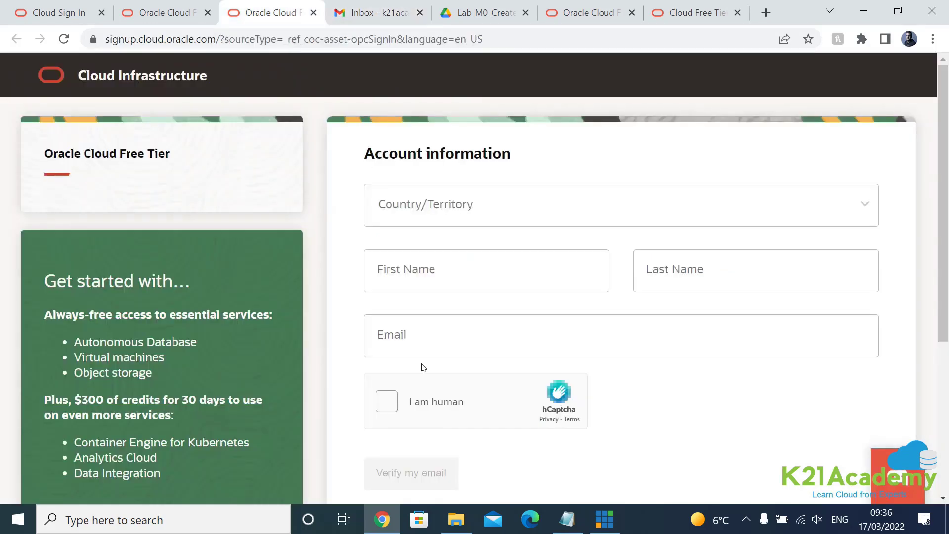
{"action": "left_click", "coordinate": [408, 332]}
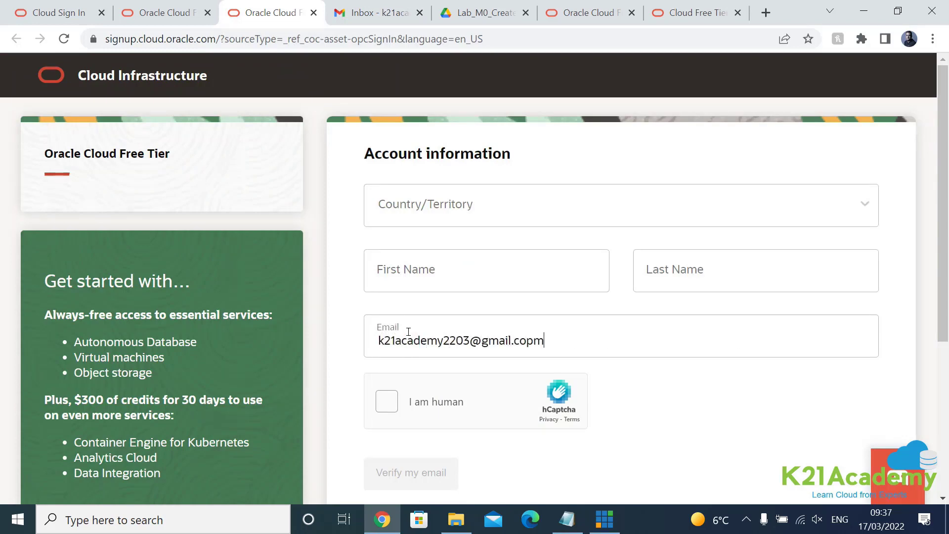
{"action": "type", "text": "m"}
Step: Start the hCaptcha check and mark the three bus images in the first set
{"action": "left_click", "coordinate": [389, 405]}
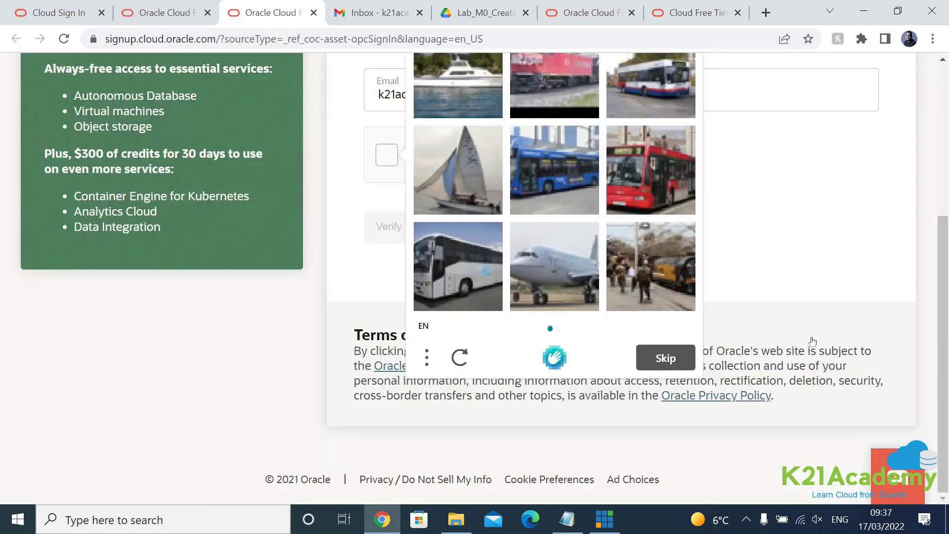
{"action": "scroll", "coordinate": [818, 330], "scroll_direction": "up", "scroll_amount": 3}
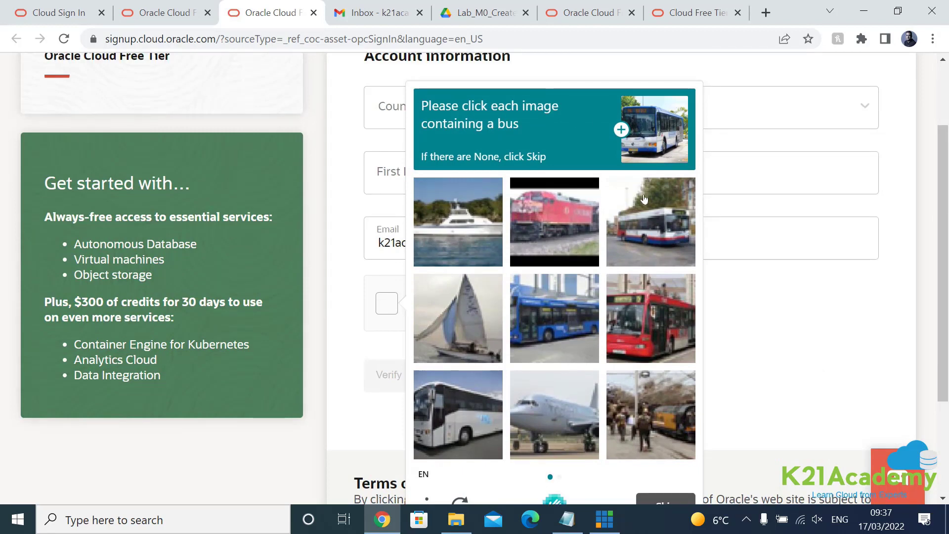
{"action": "left_click", "coordinate": [641, 227]}
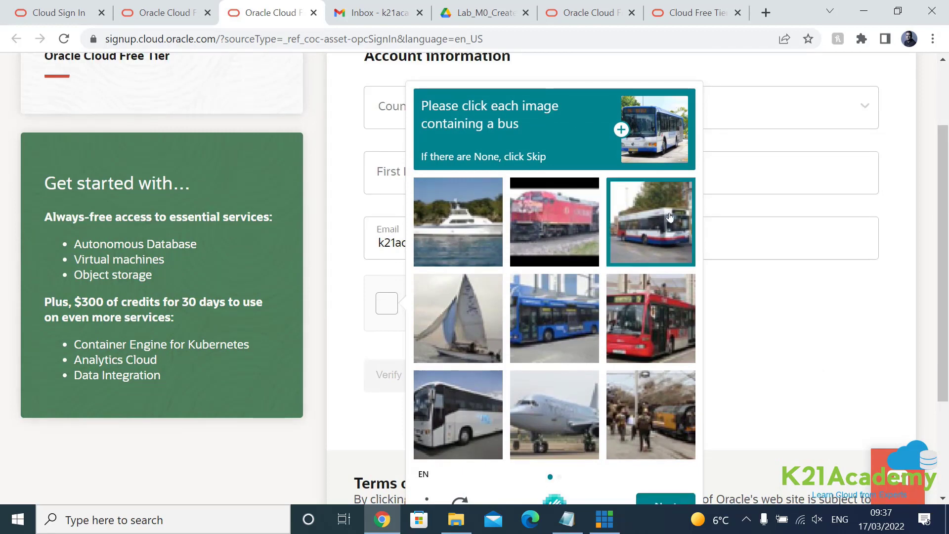
{"action": "left_click", "coordinate": [559, 337]}
{"action": "left_click", "coordinate": [636, 336]}
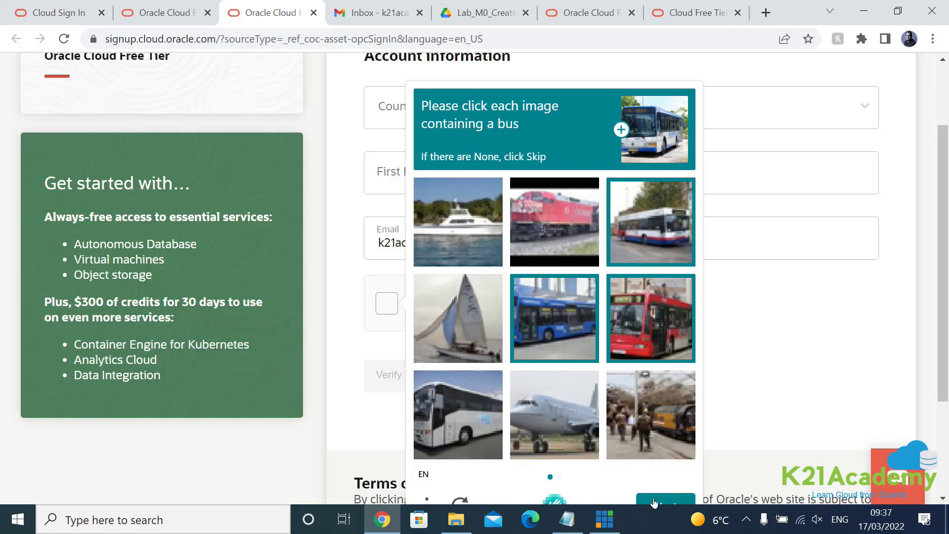
{"action": "scroll", "coordinate": [673, 487], "scroll_direction": "down", "scroll_amount": 1}
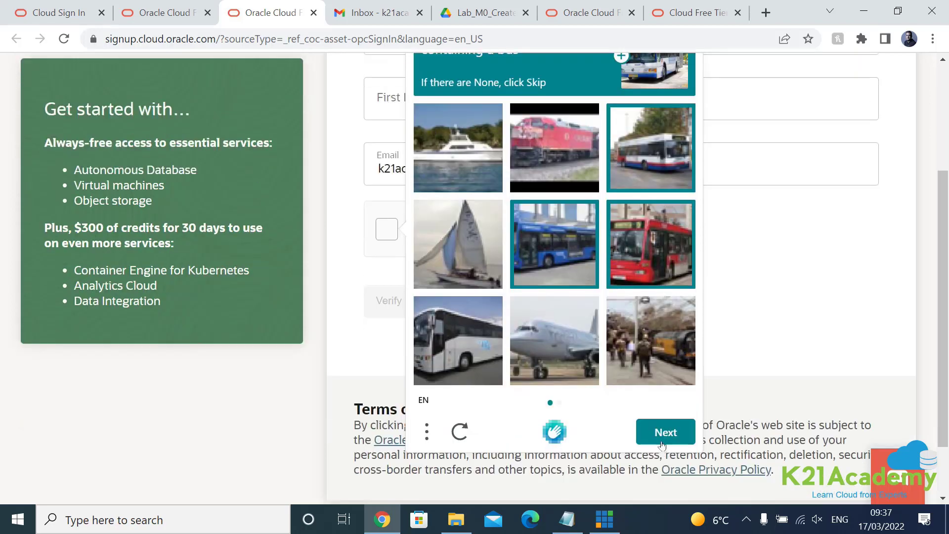
{"action": "left_click", "coordinate": [662, 444]}
Step: Mark the red, orange and red-and-white bus images in the second set and verify
{"action": "scroll", "coordinate": [661, 425], "scroll_direction": "up", "scroll_amount": 3}
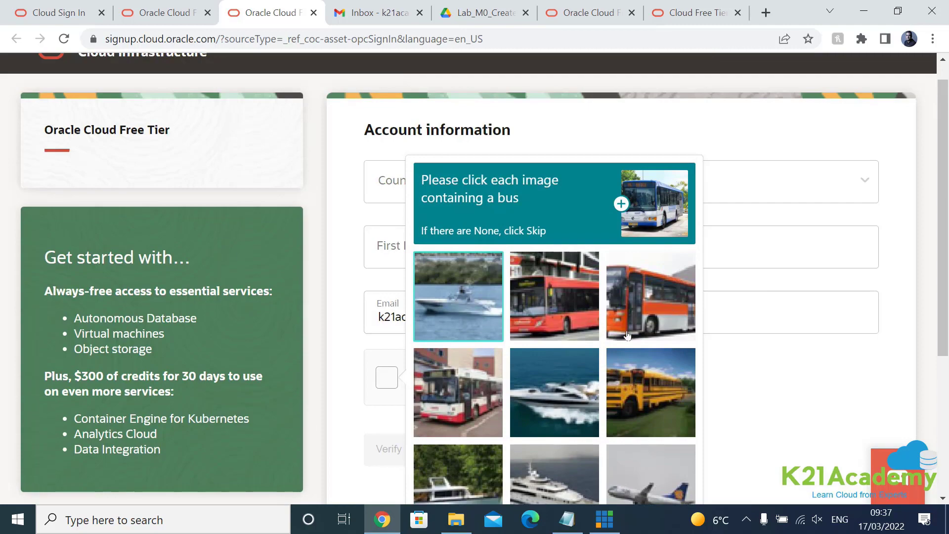
{"action": "scroll", "coordinate": [627, 336], "scroll_direction": "down", "scroll_amount": 1}
{"action": "left_click", "coordinate": [643, 232]}
{"action": "left_click", "coordinate": [556, 236]}
{"action": "left_click", "coordinate": [483, 322]}
{"action": "scroll", "coordinate": [659, 363], "scroll_direction": "down", "scroll_amount": 1}
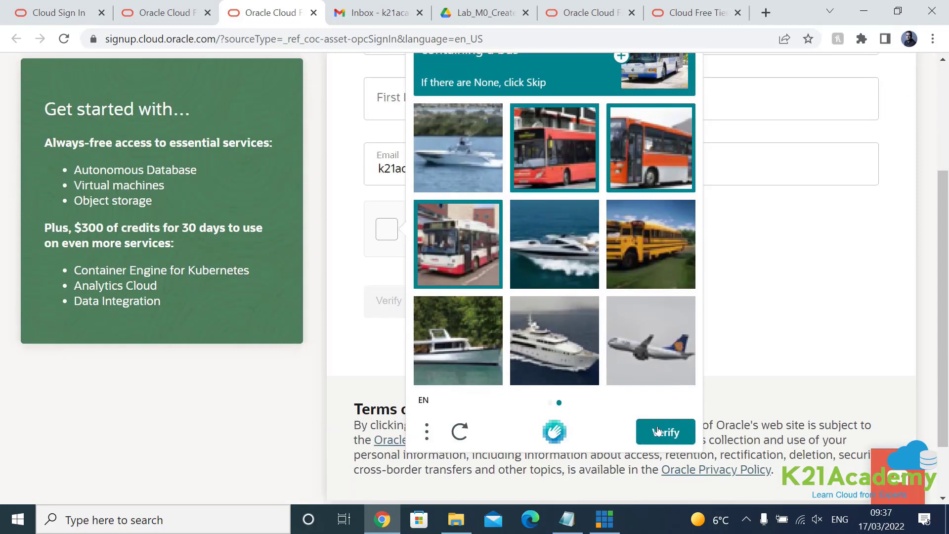
{"action": "left_click", "coordinate": [660, 444]}
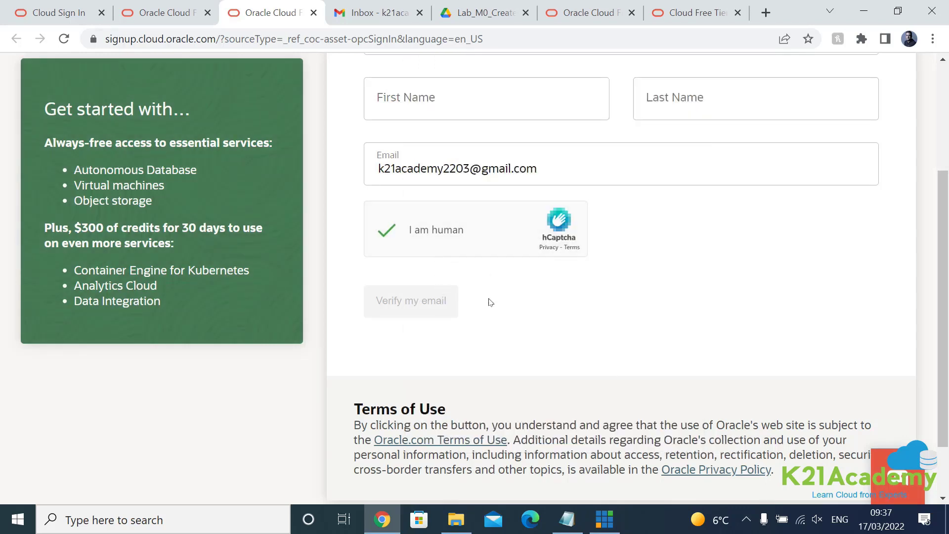
Step: Enter the first name, choose the country, request the email verification link and switch to Gmail
{"action": "scroll", "coordinate": [489, 304], "scroll_direction": "up", "scroll_amount": 1}
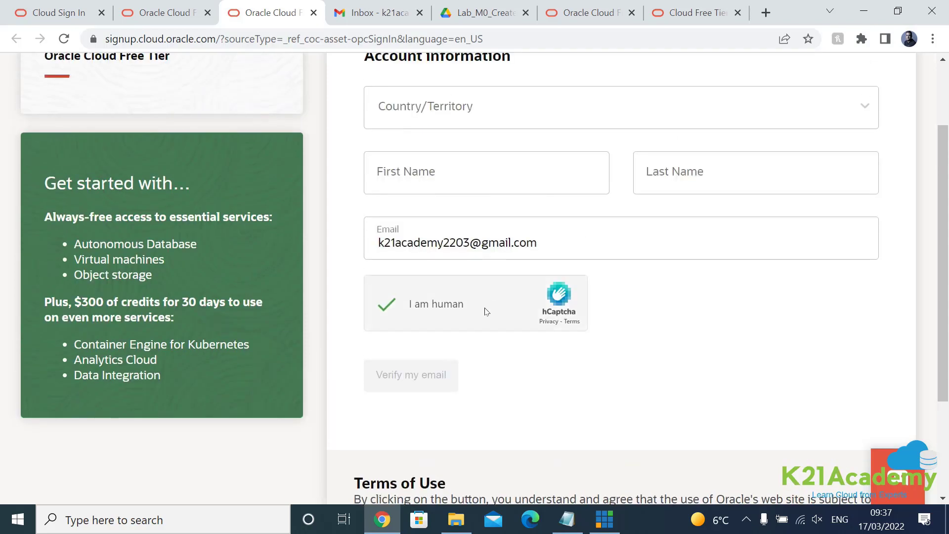
{"action": "left_click", "coordinate": [420, 173]}
{"action": "type", "text": "Atul"}
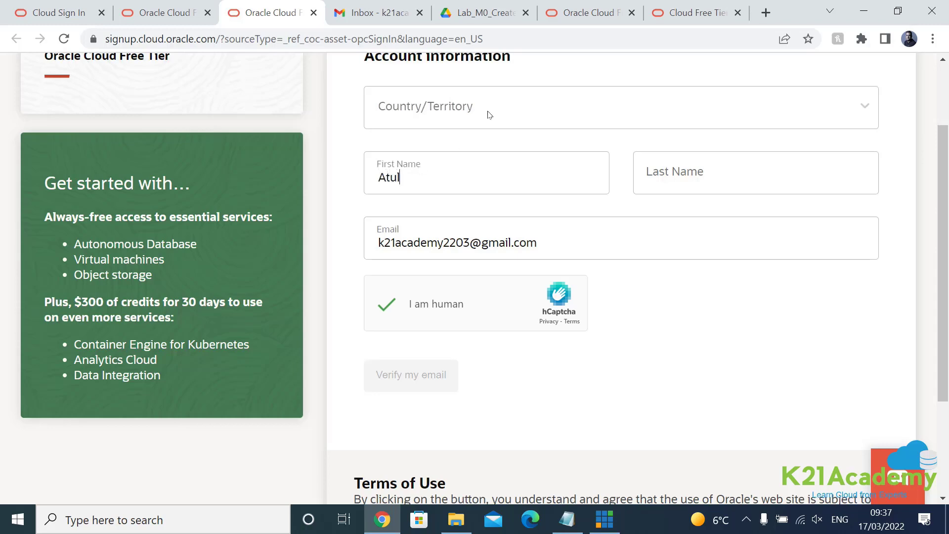
{"action": "left_click", "coordinate": [666, 115]}
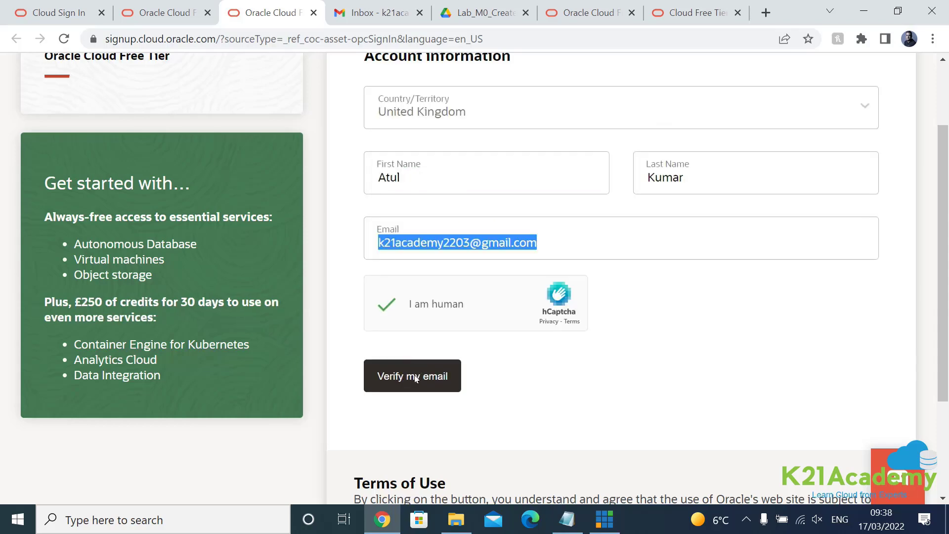
{"action": "left_click", "coordinate": [484, 393]}
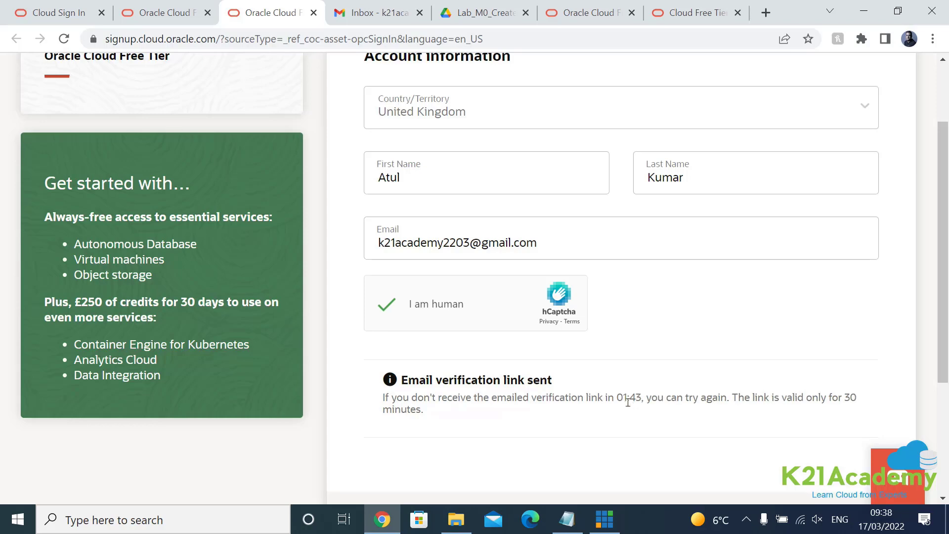
{"action": "left_click", "coordinate": [374, 18]}
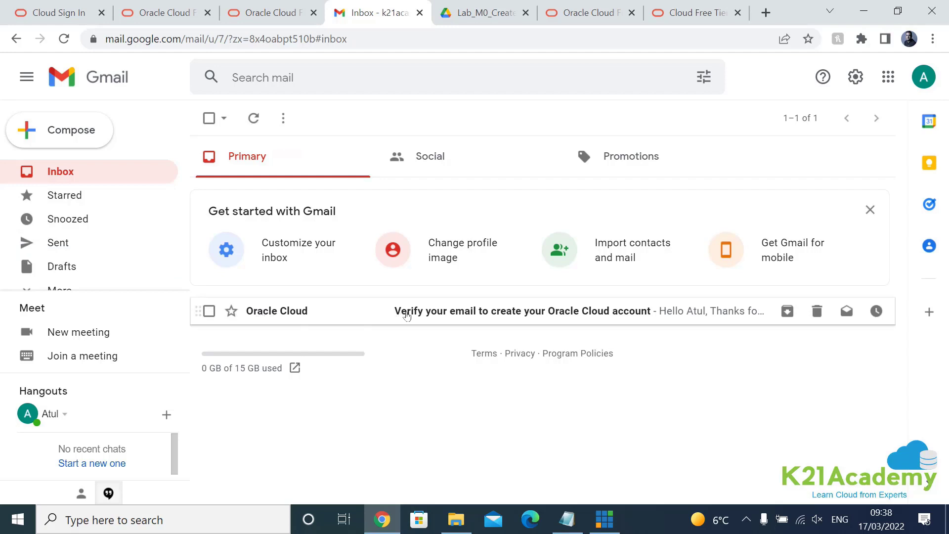
Step: Open the Oracle Cloud verification email and follow its Verify email link
{"action": "left_click", "coordinate": [443, 319]}
{"action": "scroll", "coordinate": [420, 371], "scroll_direction": "down", "scroll_amount": 5}
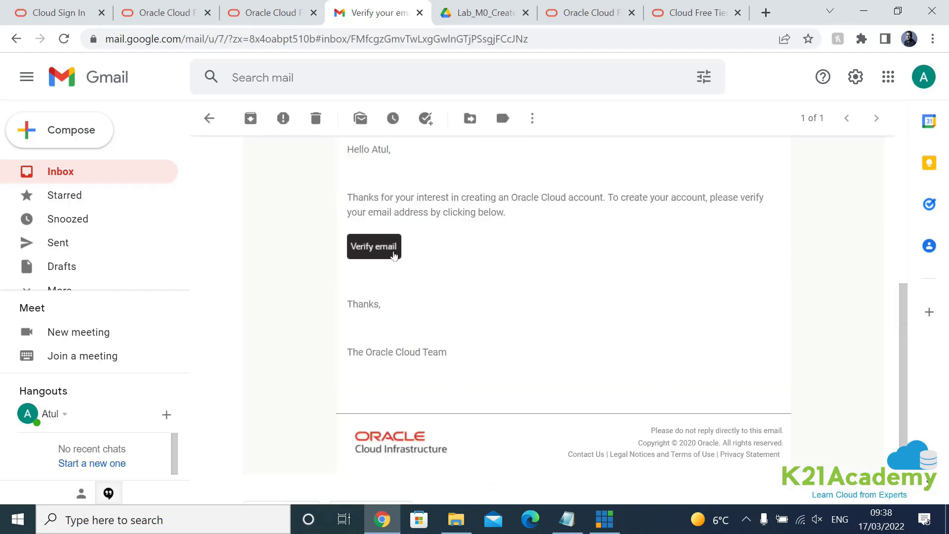
{"action": "left_click", "coordinate": [382, 253]}
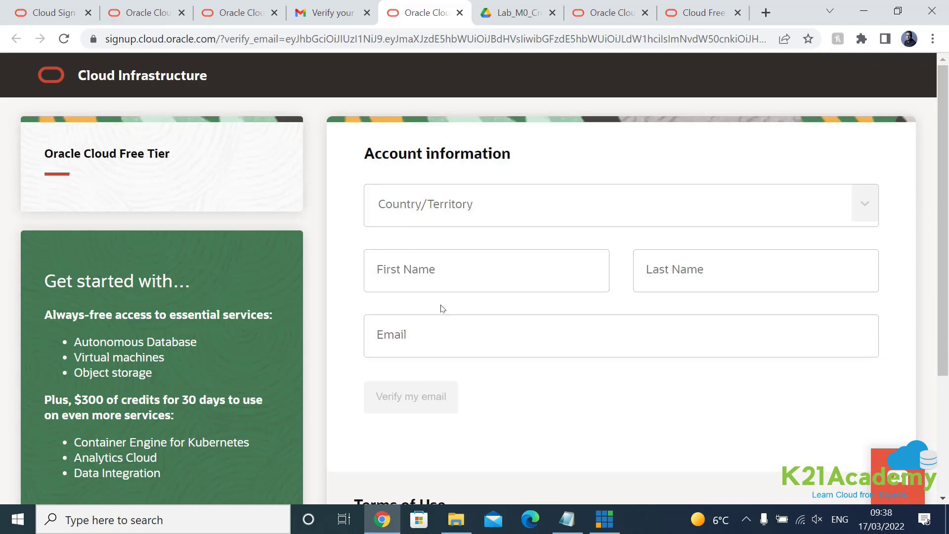
Step: On the verified sign-up tab, enter the account password and paste the matching confirmation
{"action": "scroll", "coordinate": [445, 310], "scroll_direction": "down", "scroll_amount": 3}
{"action": "scroll", "coordinate": [450, 312], "scroll_direction": "up", "scroll_amount": 3}
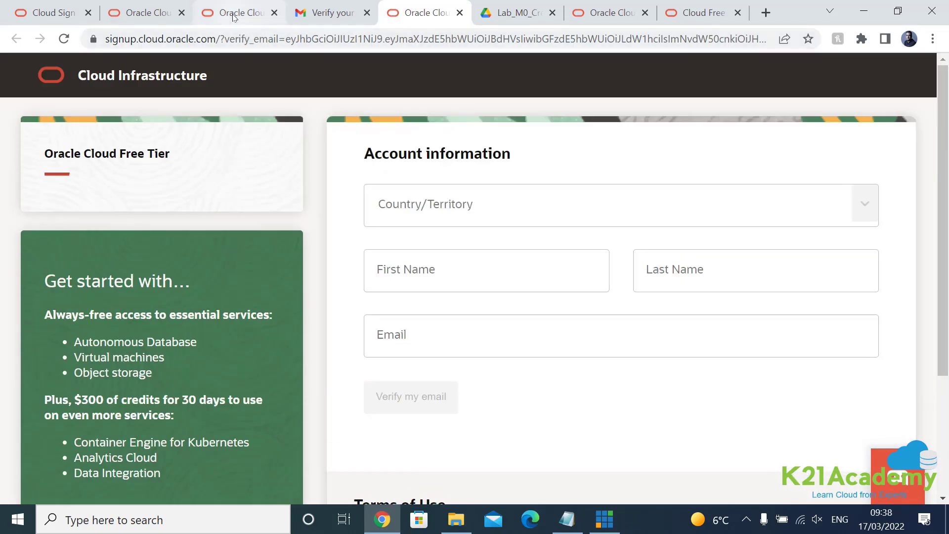
{"action": "left_click", "coordinate": [242, 13]}
{"action": "scroll", "coordinate": [458, 363], "scroll_direction": "down", "scroll_amount": 3}
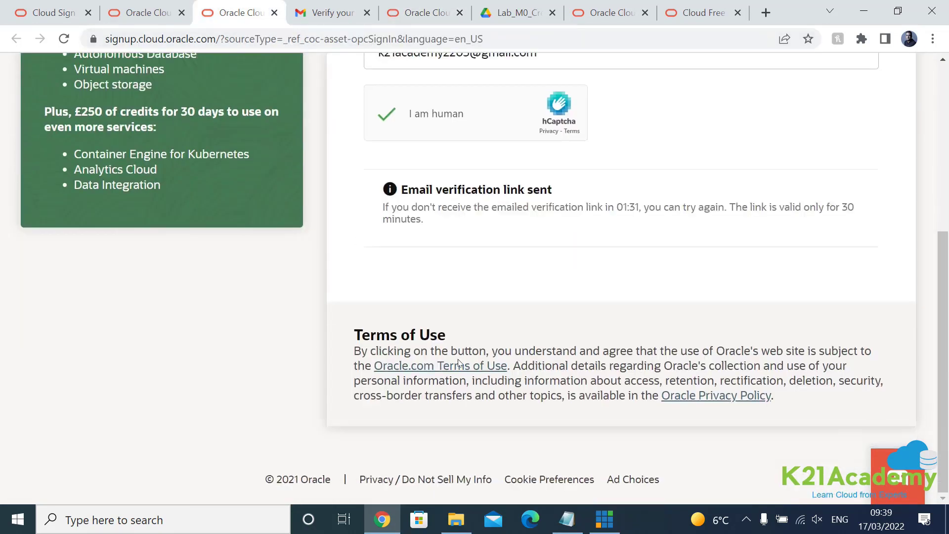
{"action": "key", "text": "ctrl+Tab"}
{"action": "key", "text": "ctrl+Tab"}
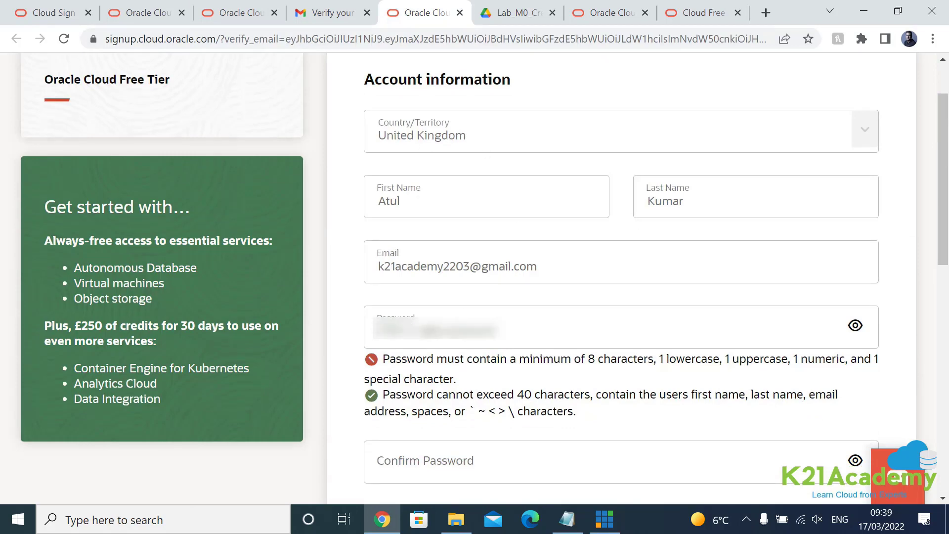
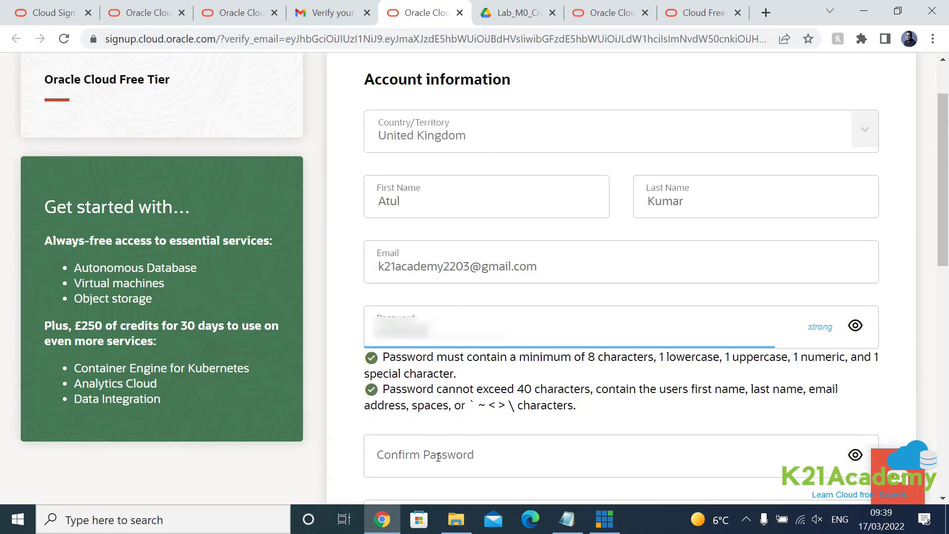
{"action": "left_click", "coordinate": [438, 457]}
{"action": "key", "text": "ctrl+v"}
{"action": "scroll", "coordinate": [463, 329], "scroll_direction": "down", "scroll_amount": 4}
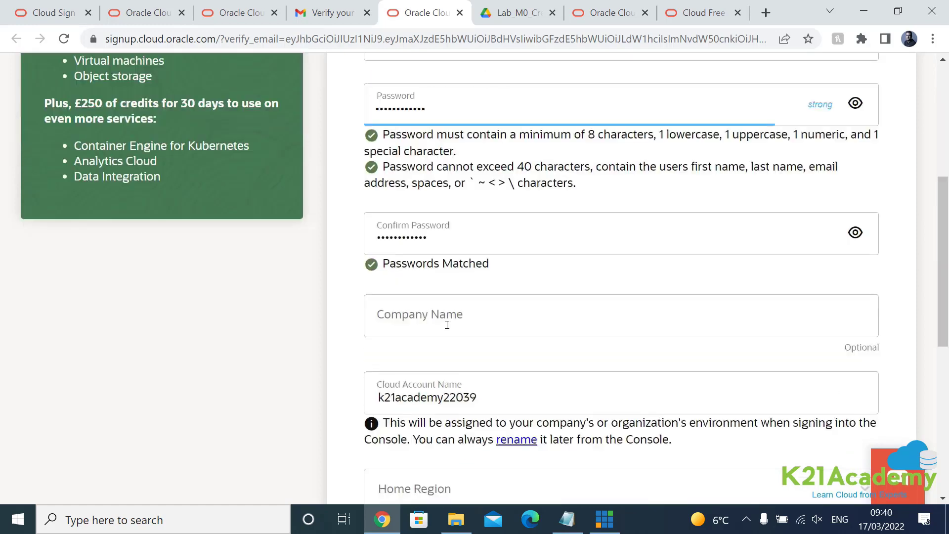
{"action": "scroll", "coordinate": [593, 326], "scroll_direction": "down", "scroll_amount": 2}
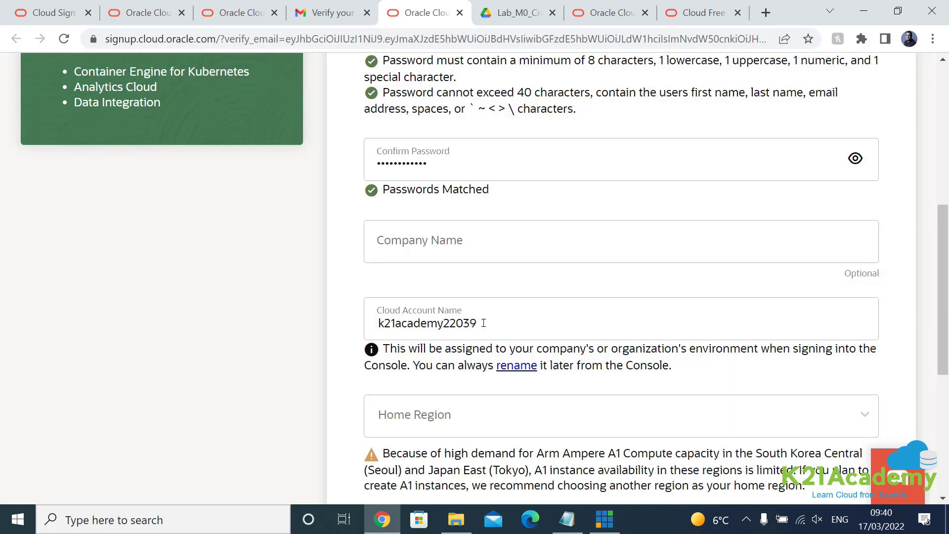
Step: Change the ending of the suggested Cloud Account Name to 17
{"action": "left_click_drag", "start_coordinate": [484, 323], "coordinate": [478, 322]}
{"action": "type", "text": "01"}
{"action": "key", "text": "BackSpace"}
{"action": "key", "text": "BackSpace"}
{"action": "type", "text": "17"}
{"action": "scroll", "coordinate": [594, 377], "scroll_direction": "down", "scroll_amount": 1}
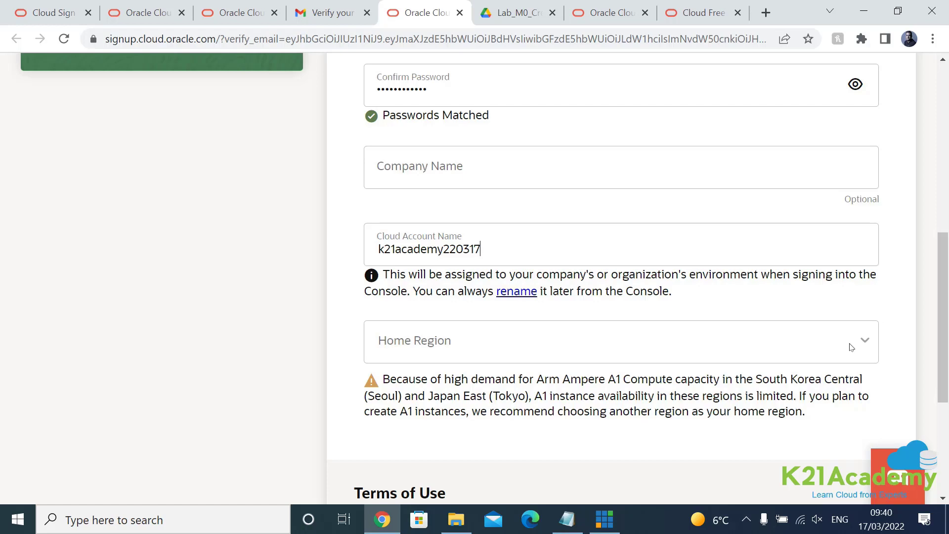
Step: Choose UK South (London) from the Home Region list and confirm it
{"action": "left_click", "coordinate": [851, 347]}
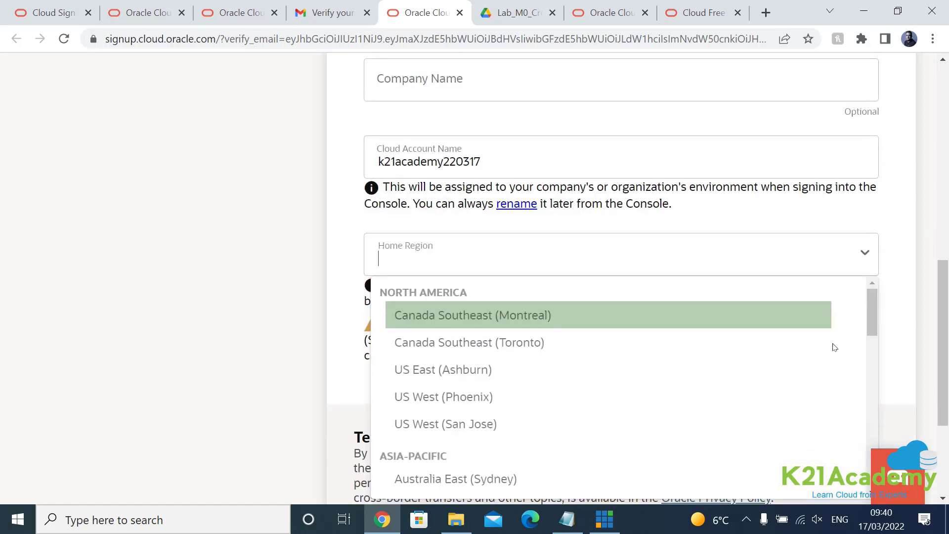
{"action": "scroll", "coordinate": [695, 340], "scroll_direction": "down", "scroll_amount": 1}
{"action": "scroll", "coordinate": [695, 340], "scroll_direction": "up", "scroll_amount": 1}
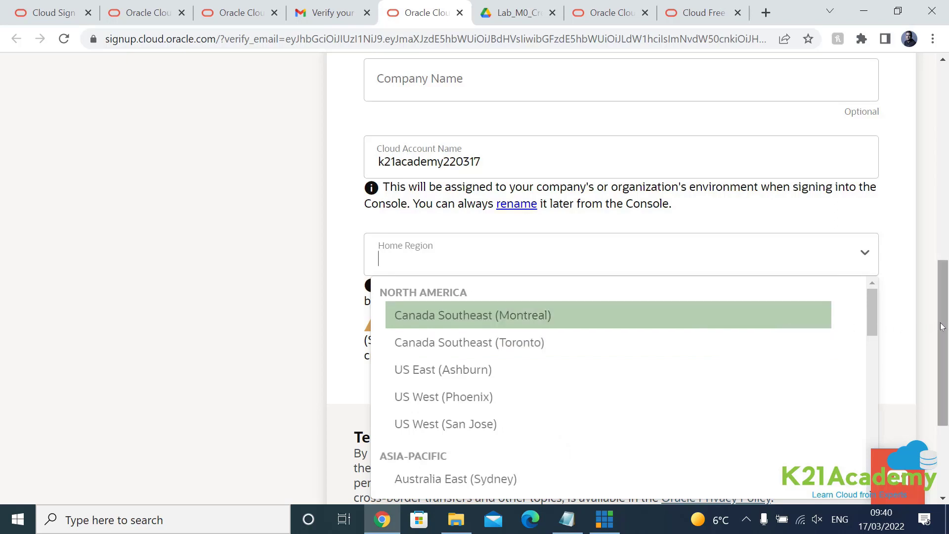
{"action": "scroll", "coordinate": [692, 333], "scroll_direction": "down", "scroll_amount": 1}
{"action": "scroll", "coordinate": [564, 350], "scroll_direction": "down", "scroll_amount": 1}
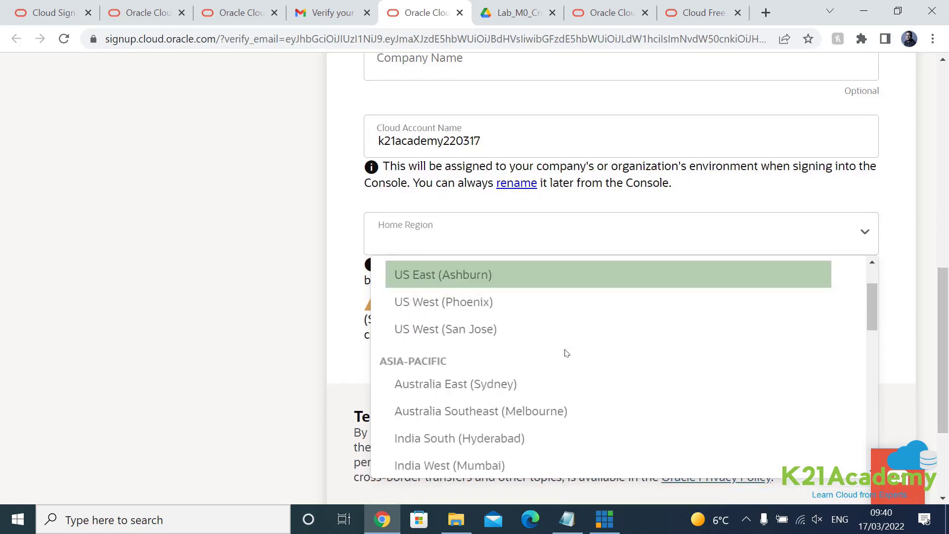
{"action": "scroll", "coordinate": [568, 351], "scroll_direction": "down", "scroll_amount": 1}
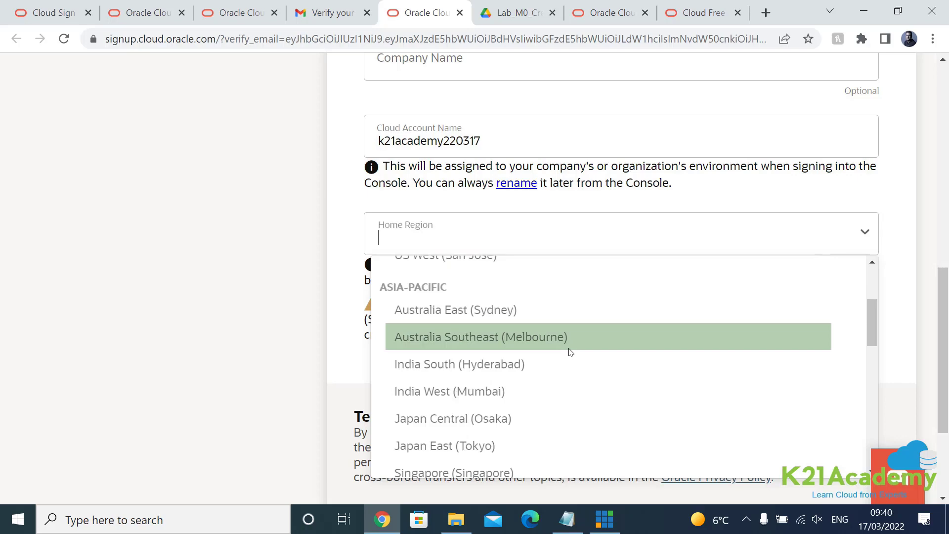
{"action": "scroll", "coordinate": [568, 351], "scroll_direction": "up", "scroll_amount": 2}
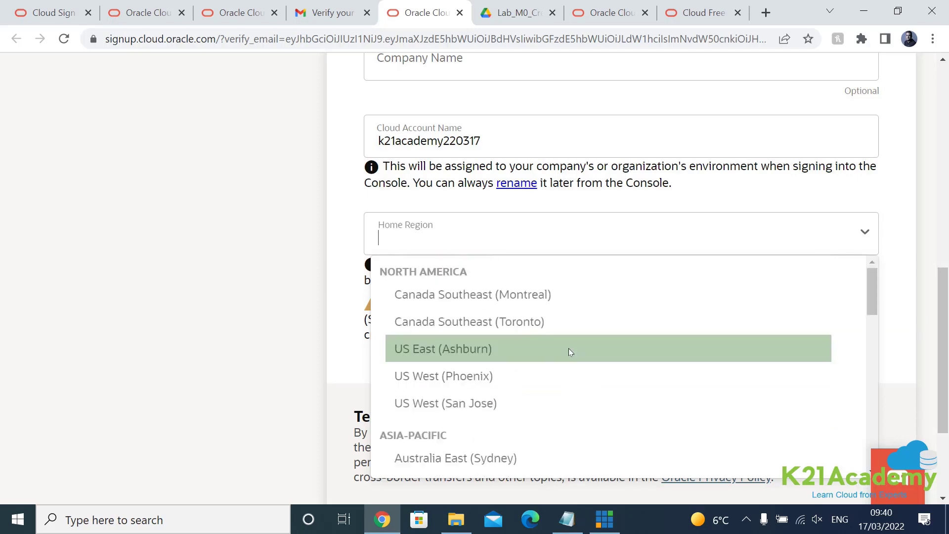
{"action": "scroll", "coordinate": [569, 351], "scroll_direction": "down", "scroll_amount": 4}
{"action": "scroll", "coordinate": [567, 355], "scroll_direction": "down", "scroll_amount": 6}
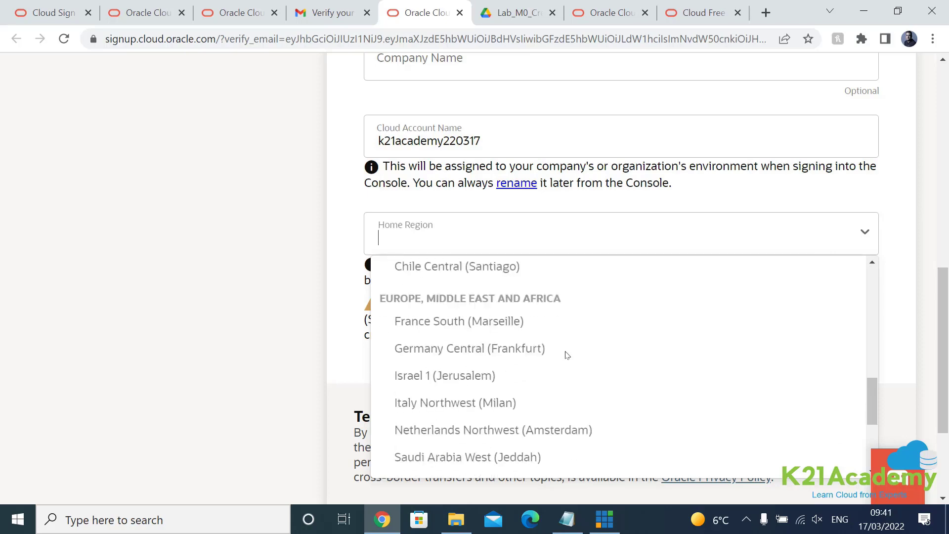
{"action": "left_click", "coordinate": [479, 404]}
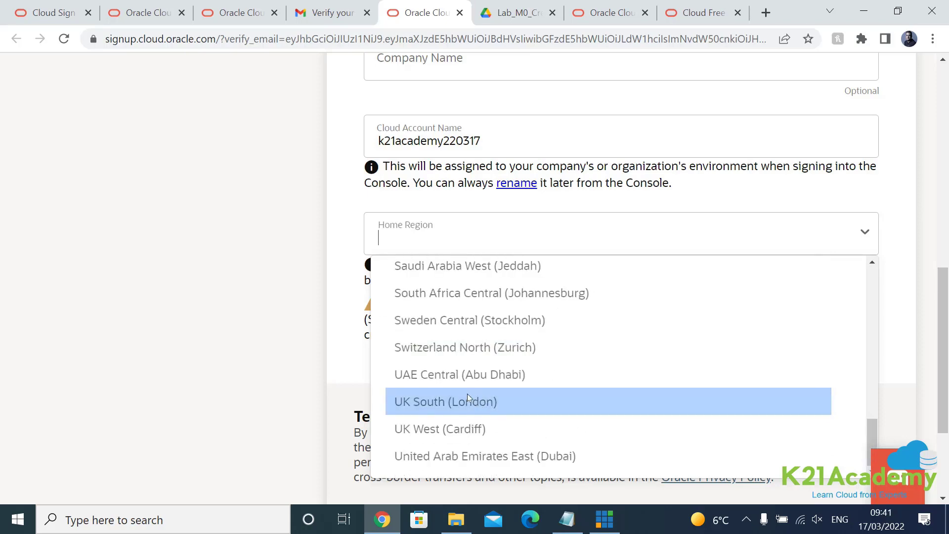
{"action": "left_click", "coordinate": [334, 332]}
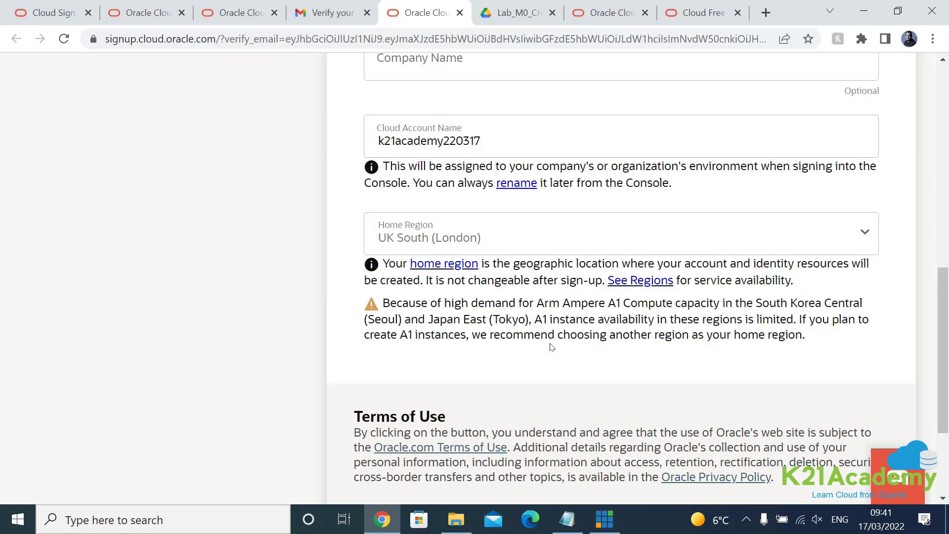
Step: Confirm the filled-in address details and continue to the Payment verification section
{"action": "scroll", "coordinate": [551, 345], "scroll_direction": "down", "scroll_amount": 1}
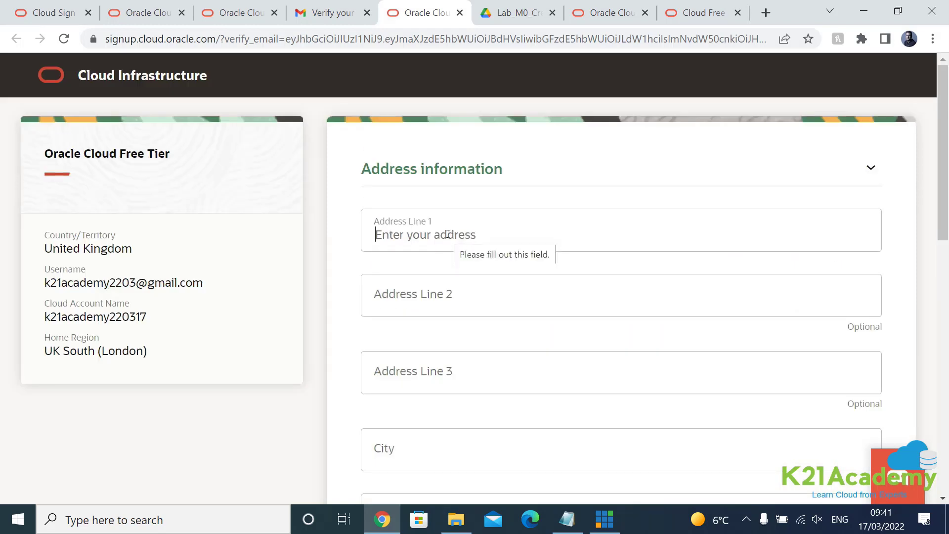
{"action": "scroll", "coordinate": [447, 234], "scroll_direction": "down", "scroll_amount": 10}
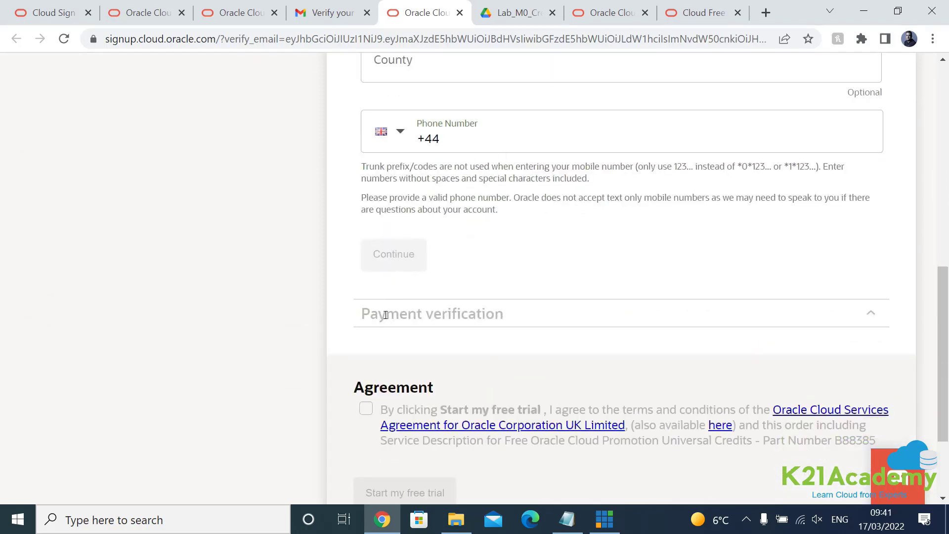
{"action": "left_click", "coordinate": [515, 320]}
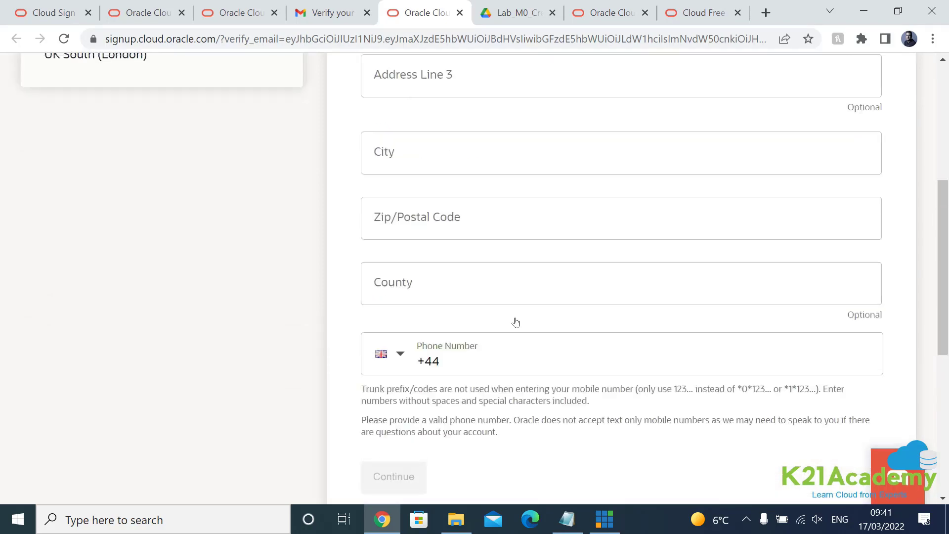
{"action": "scroll", "coordinate": [516, 322], "scroll_direction": "up", "scroll_amount": 2}
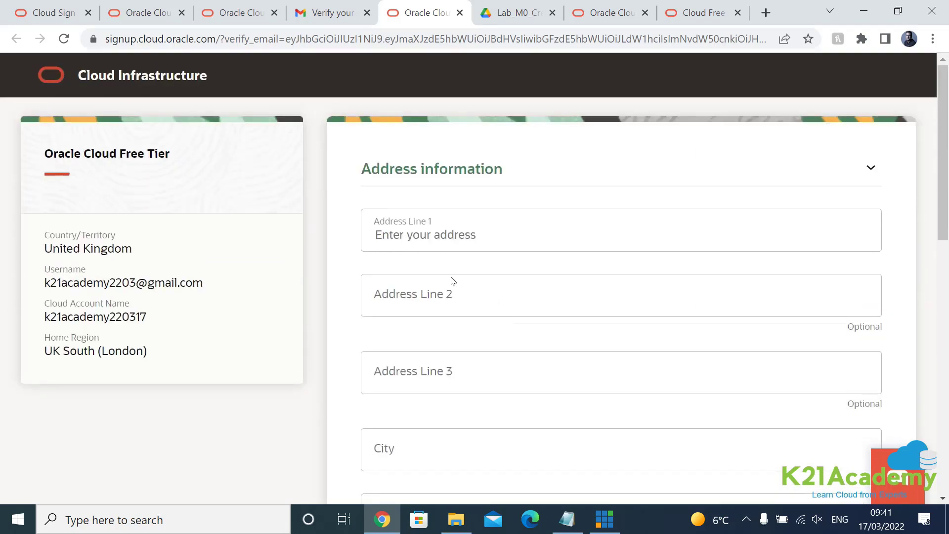
{"action": "scroll", "coordinate": [451, 280], "scroll_direction": "down", "scroll_amount": 2}
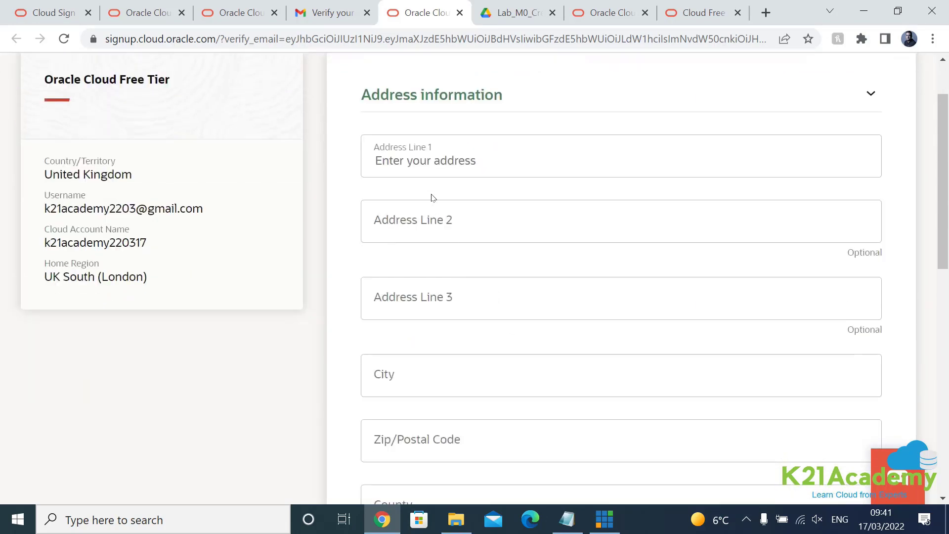
{"action": "scroll", "coordinate": [432, 203], "scroll_direction": "down", "scroll_amount": 4}
{"action": "scroll", "coordinate": [445, 213], "scroll_direction": "up", "scroll_amount": 4}
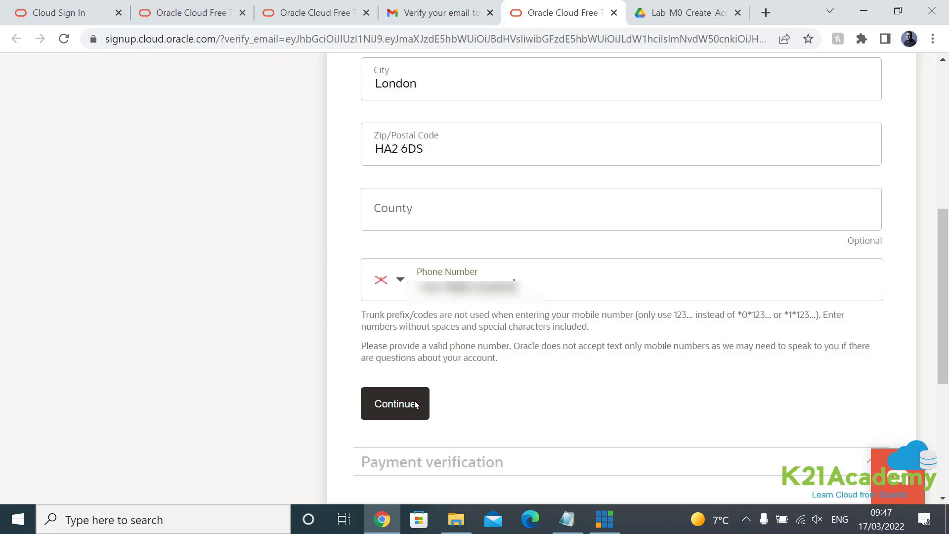
{"action": "key", "text": "Return"}
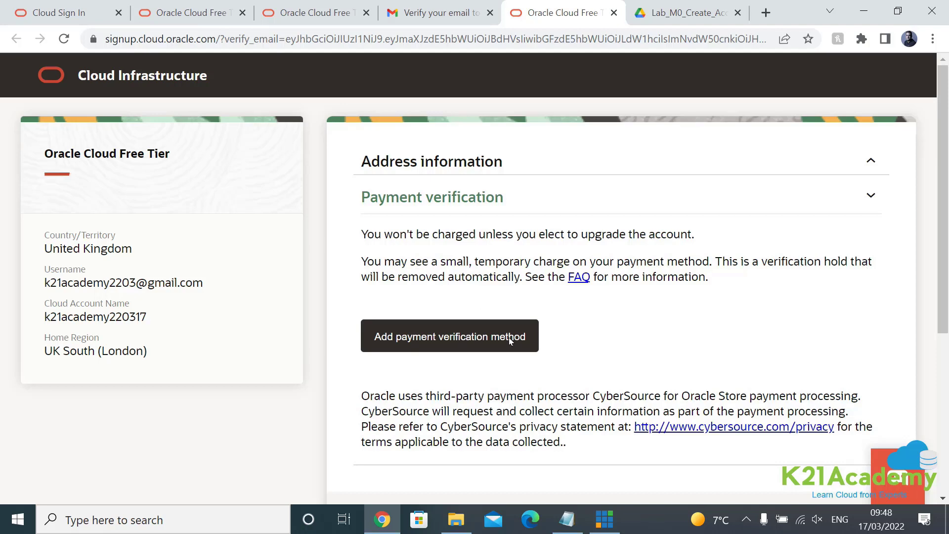
Step: Add a Credit Card payment verification method and scroll down the billing form
{"action": "left_click", "coordinate": [525, 332]}
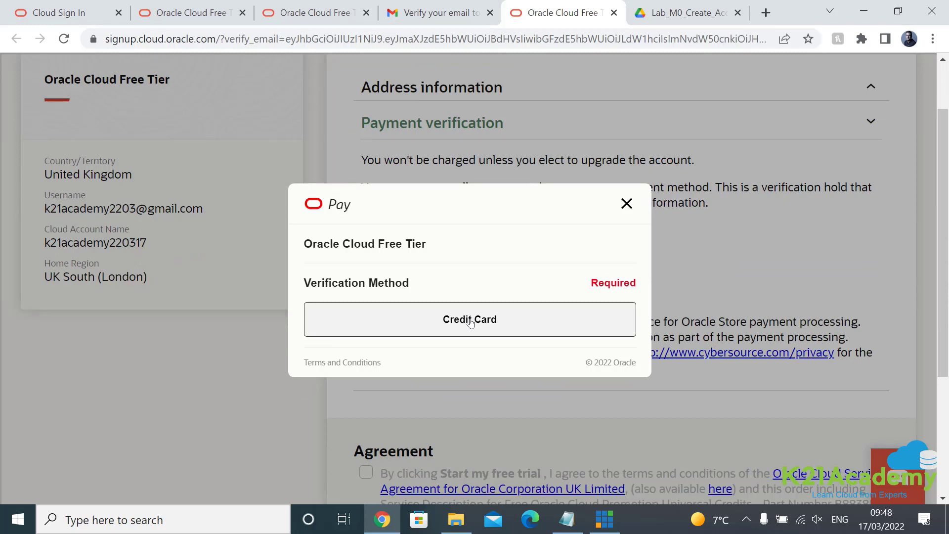
{"action": "left_click", "coordinate": [470, 320]}
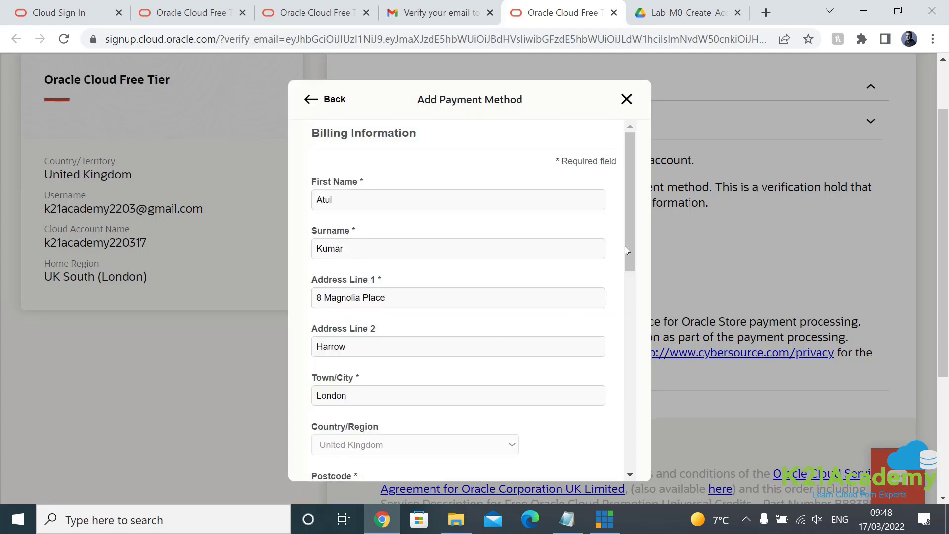
{"action": "left_click_drag", "start_coordinate": [630, 241], "coordinate": [630, 428]}
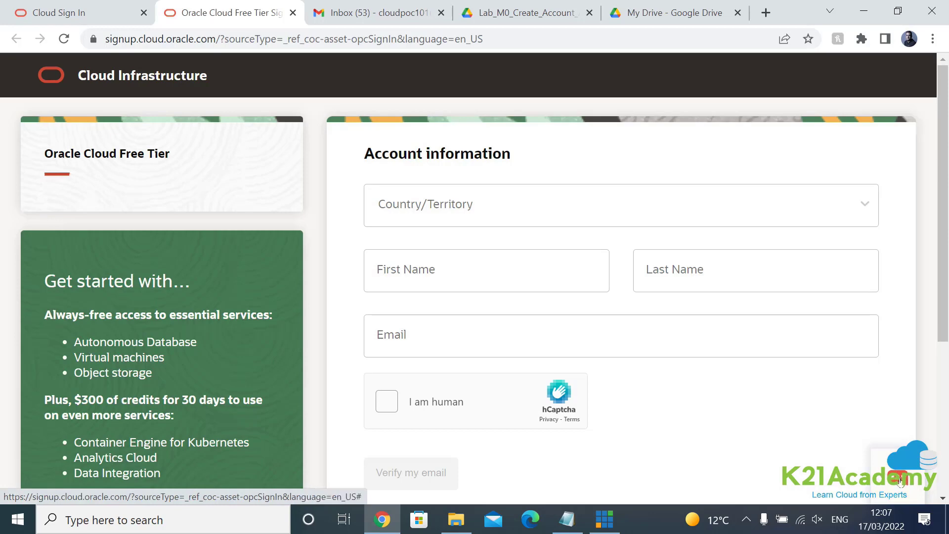
Step: Open the chat and support panel, then switch over to the Gmail inbox
{"action": "left_click", "coordinate": [900, 482]}
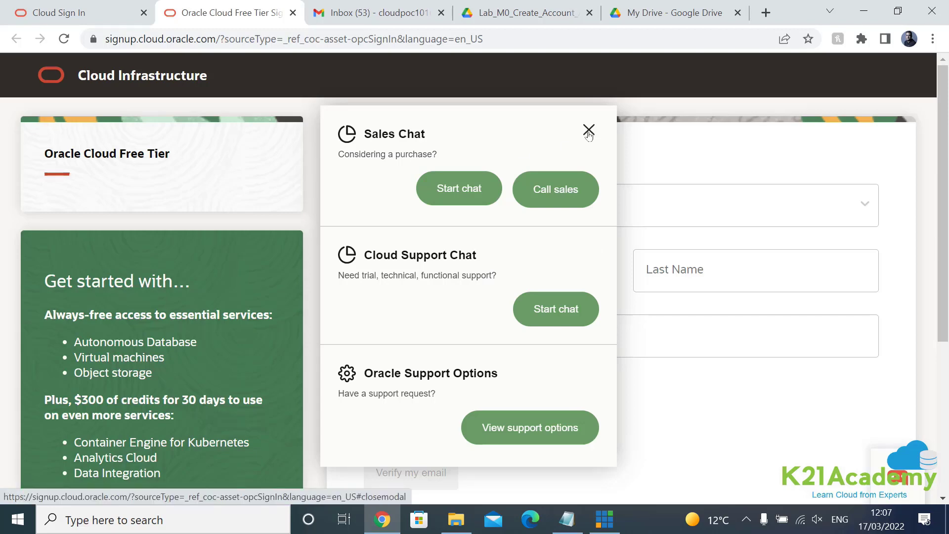
{"action": "left_click", "coordinate": [393, 15]}
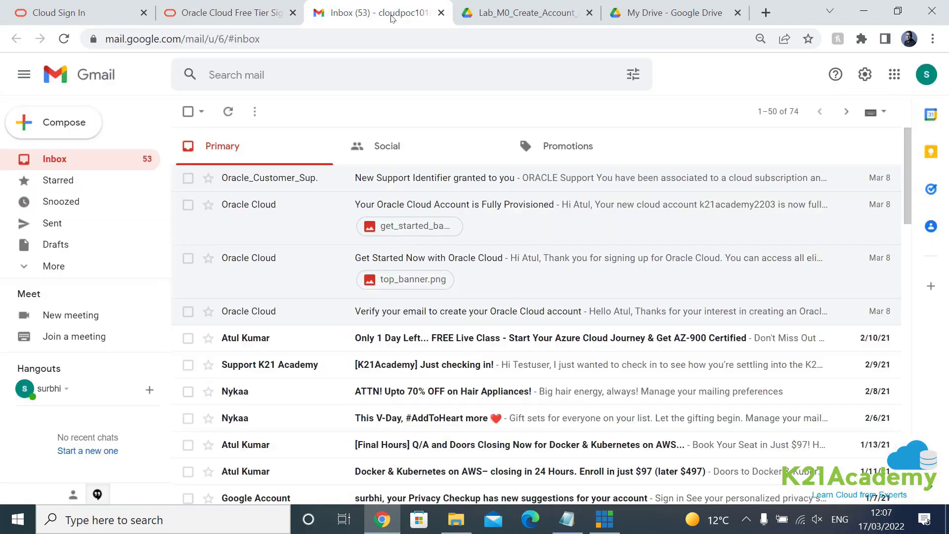
Step: Read the 'Your Oracle Cloud Account is Fully Provisioned' email and return to the inbox
{"action": "left_click", "coordinate": [465, 210]}
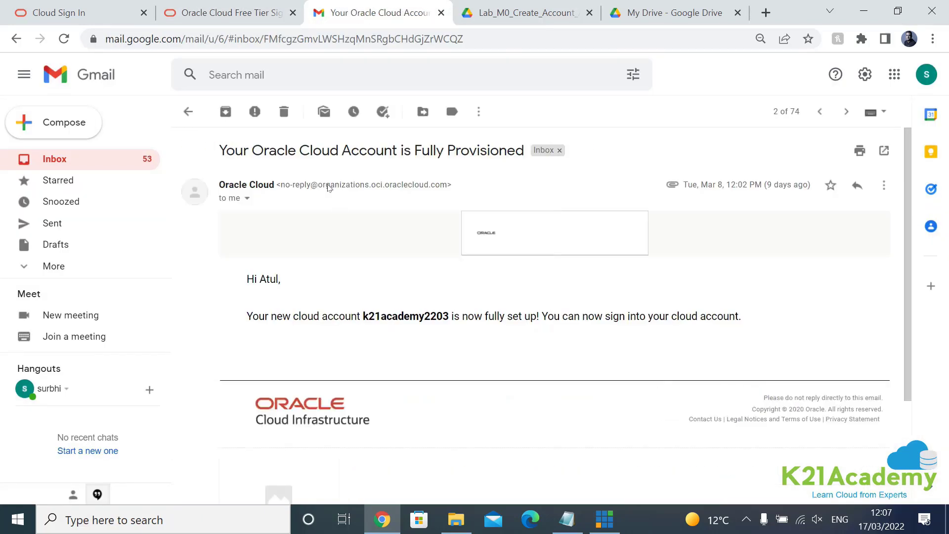
{"action": "scroll", "coordinate": [439, 186], "scroll_direction": "down", "scroll_amount": 6}
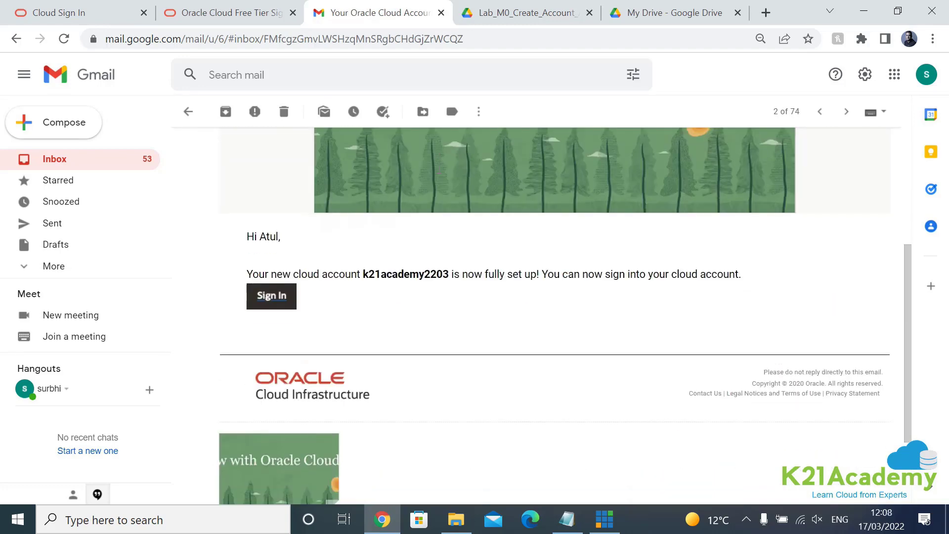
{"action": "scroll", "coordinate": [439, 193], "scroll_direction": "up", "scroll_amount": 7}
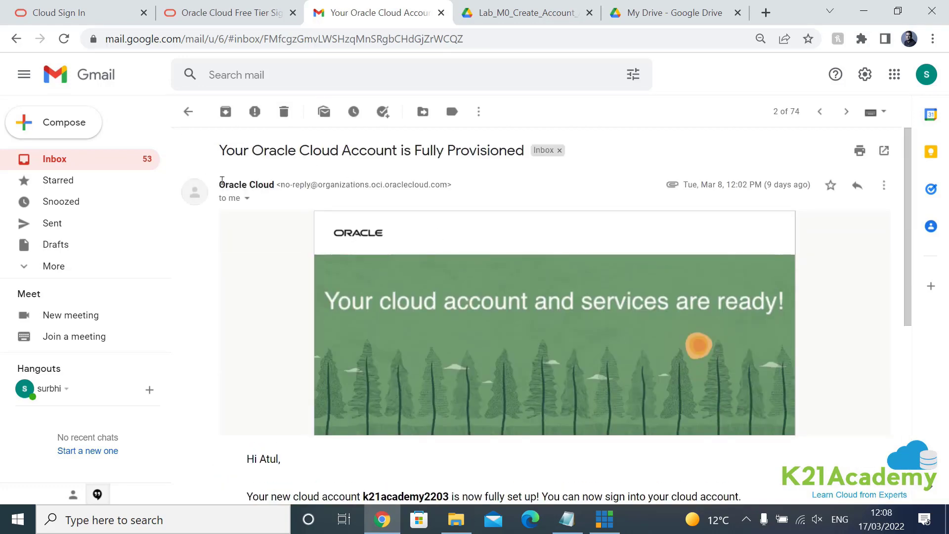
{"action": "left_click", "coordinate": [128, 164]}
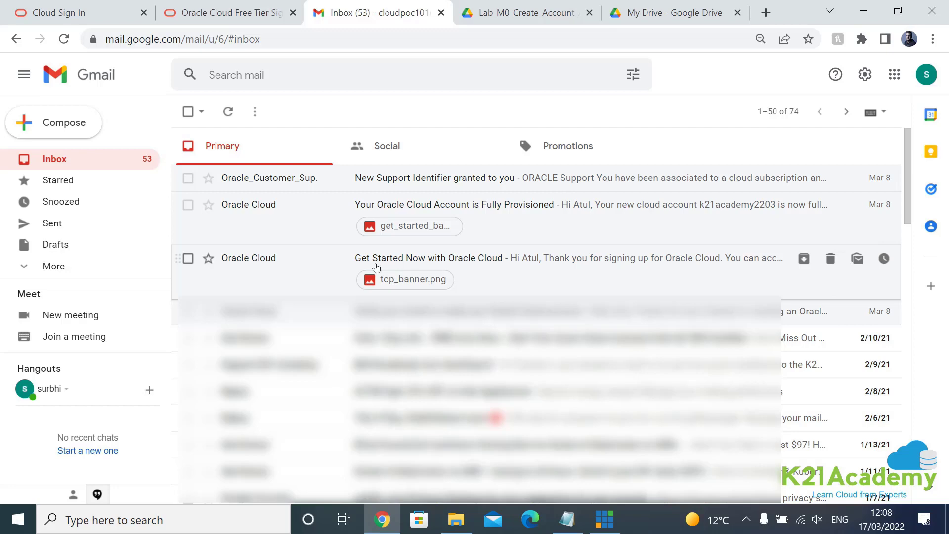
Step: Find the cloud account name in the 'Get Started Now with Oracle Cloud' email, then return to Oracle
{"action": "left_click", "coordinate": [469, 267]}
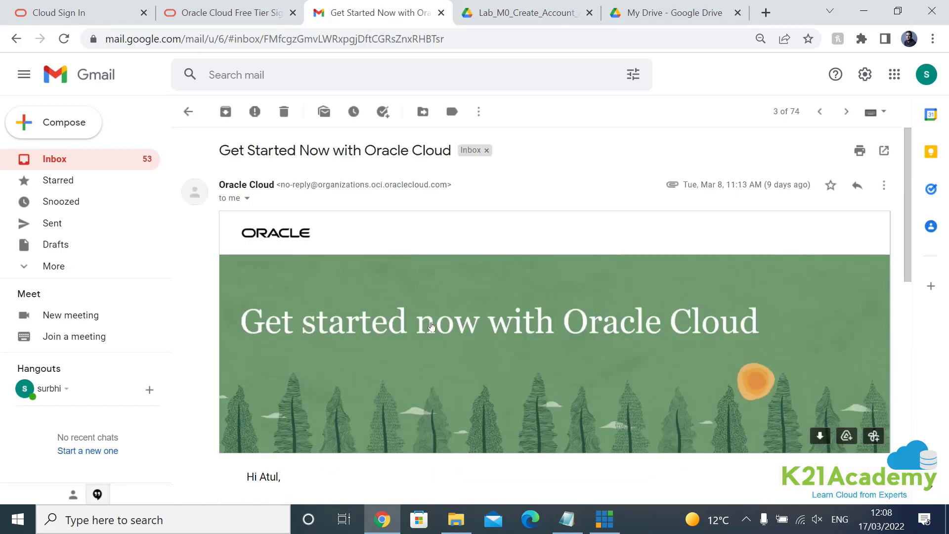
{"action": "scroll", "coordinate": [431, 327], "scroll_direction": "down", "scroll_amount": 2}
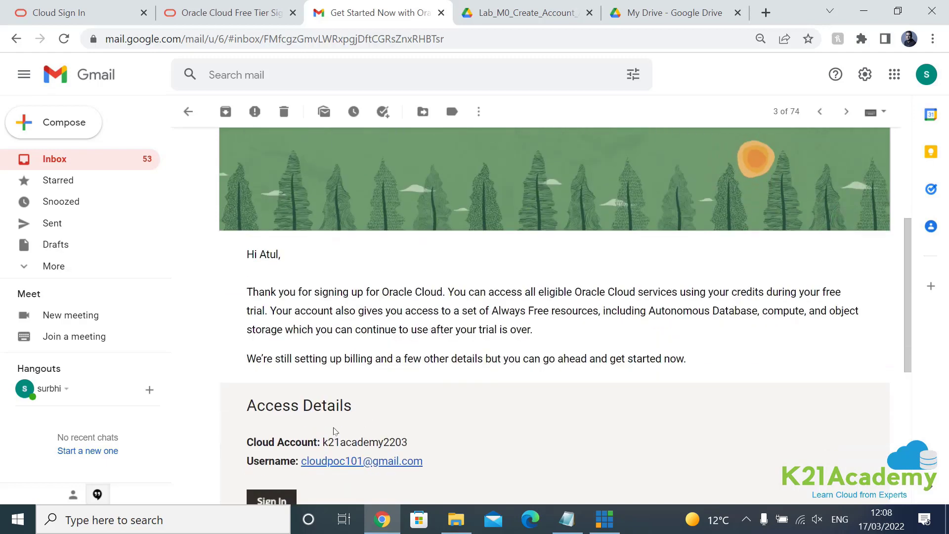
{"action": "left_click_drag", "start_coordinate": [328, 443], "coordinate": [396, 443]}
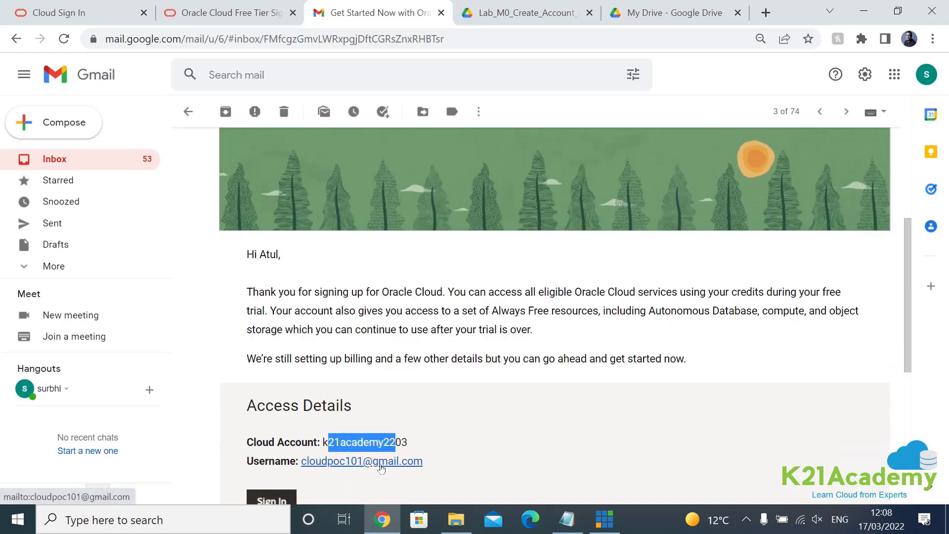
{"action": "left_click", "coordinate": [221, 20]}
Step: Go to cloud.oracle.com and submit the cloud account name from the email
{"action": "left_click", "coordinate": [213, 40]}
{"action": "type", "text": "cloud"}
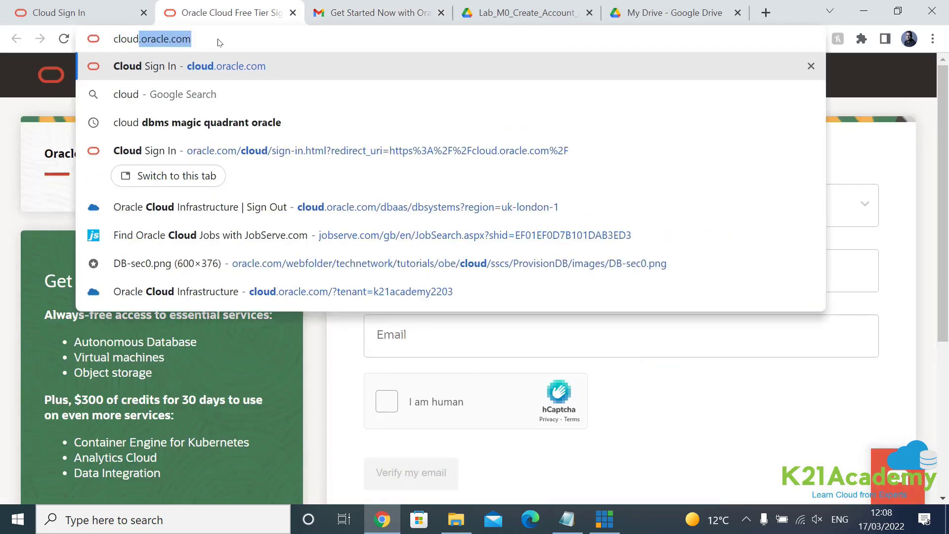
{"action": "key", "text": "Return"}
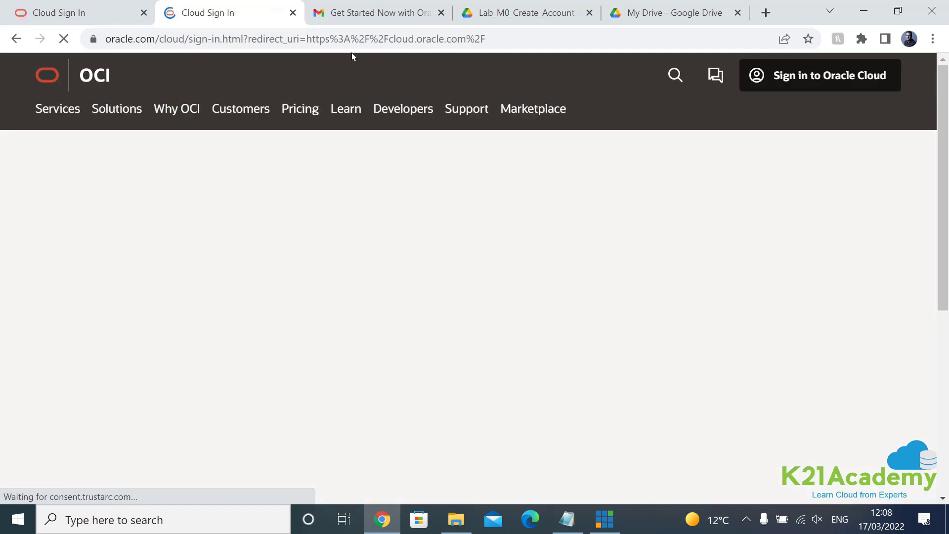
{"action": "left_click", "coordinate": [366, 12]}
{"action": "mouse_move", "coordinate": [395, 442]}
{"action": "left_mouse_down"}
{"action": "mouse_move", "coordinate": [330, 442]}
{"action": "mouse_move", "coordinate": [407, 441]}
{"action": "left_mouse_up"}
{"action": "left_click", "coordinate": [325, 441]}
{"action": "left_click", "coordinate": [227, 12]}
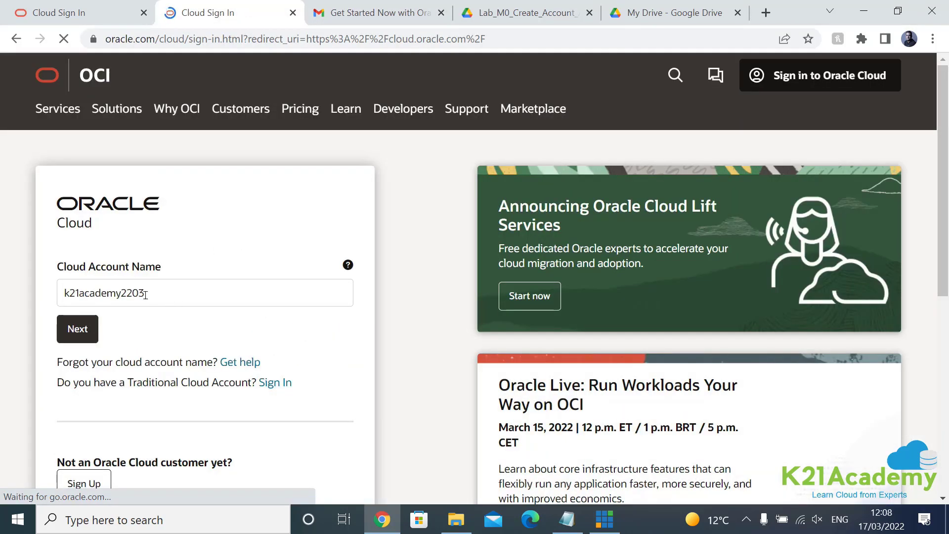
{"action": "left_click", "coordinate": [77, 329]}
Step: Paste the username from the email, enter the password, and sign in
{"action": "left_click", "coordinate": [376, 12]}
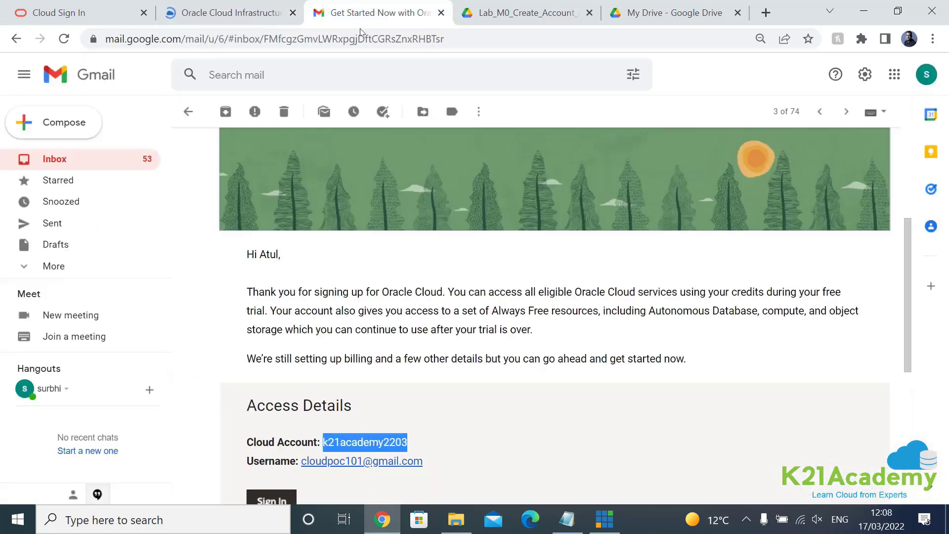
{"action": "left_click_drag", "start_coordinate": [433, 462], "coordinate": [301, 462]}
{"action": "key", "text": "ctrl+c"}
{"action": "key", "text": "ctrl+shift+Tab"}
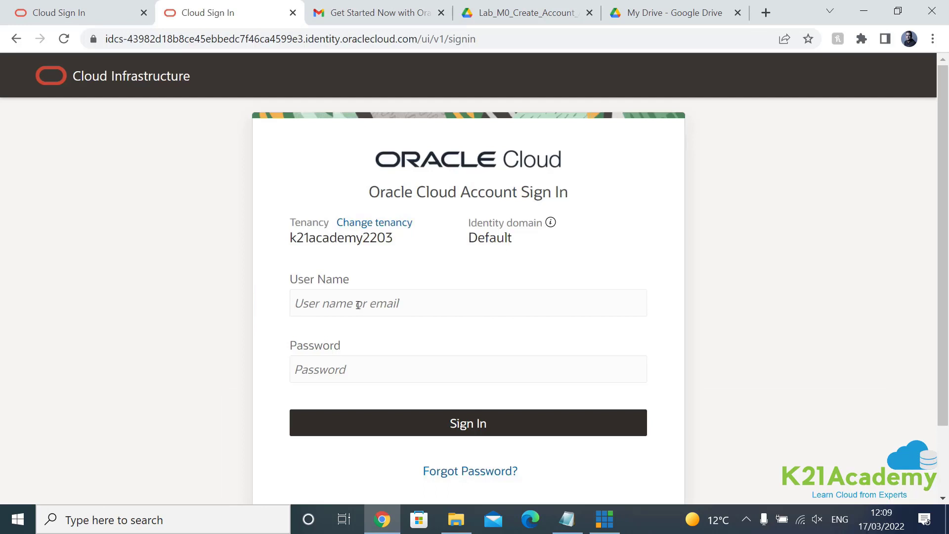
{"action": "left_click", "coordinate": [358, 305]}
{"action": "key", "text": "ctrl+v"}
{"action": "left_click", "coordinate": [341, 379]}
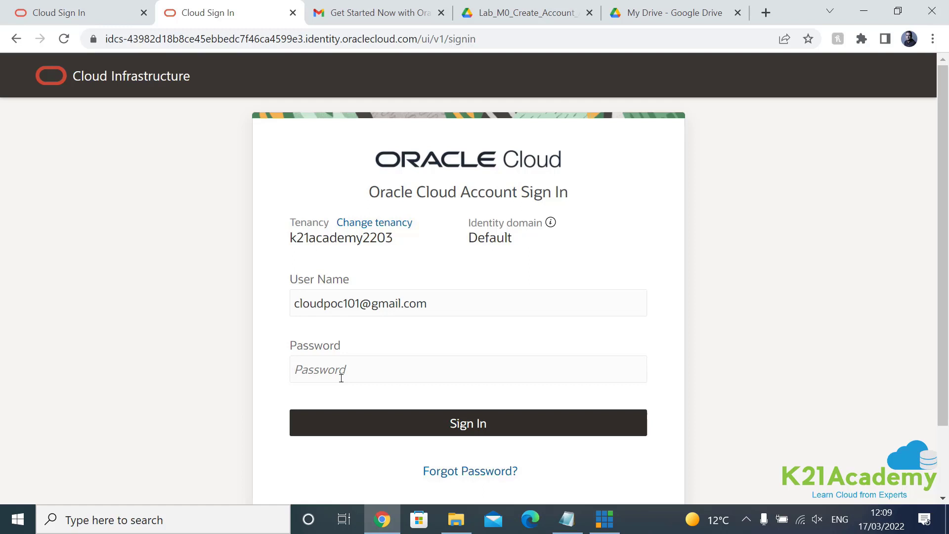
{"action": "key", "text": "ctrl+v"}
{"action": "left_click", "coordinate": [404, 435]}
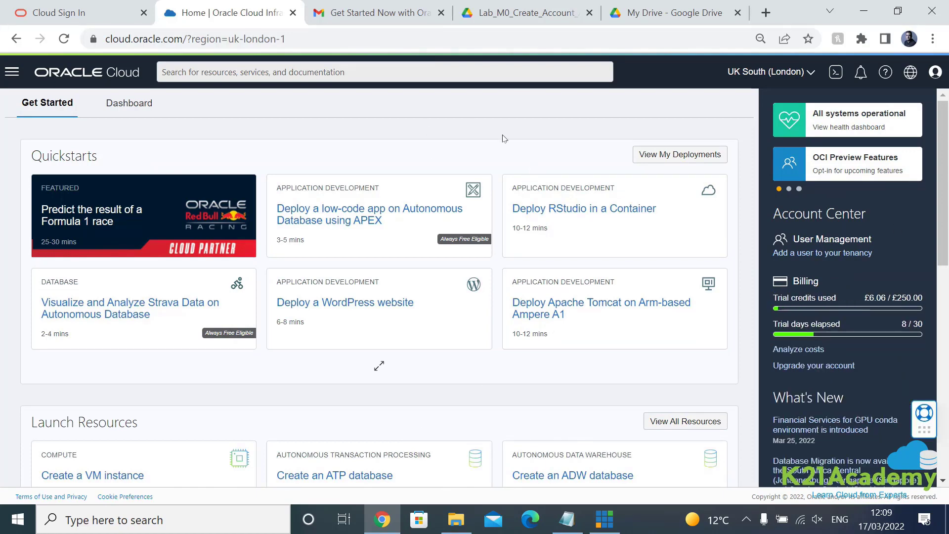
{"action": "left_click", "coordinate": [15, 74]}
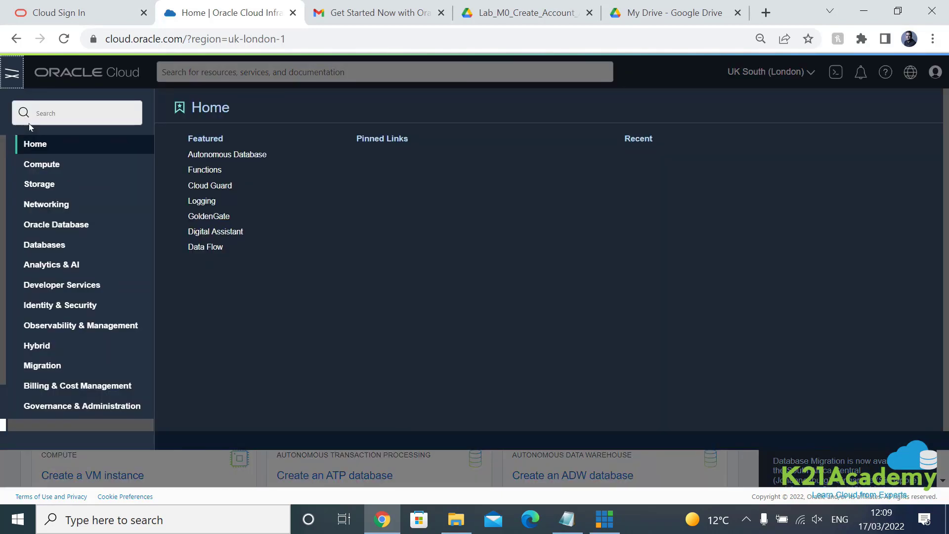
{"action": "left_click", "coordinate": [15, 74]}
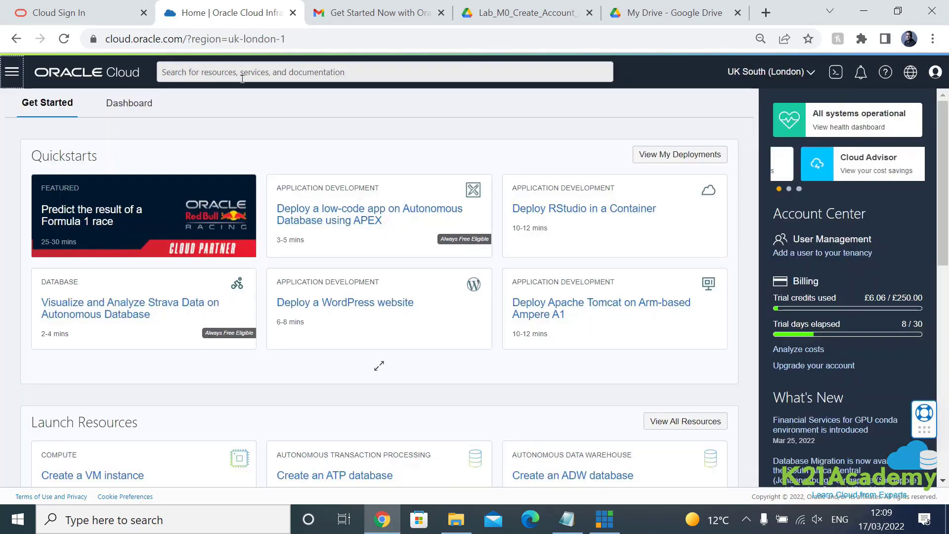
{"action": "left_click", "coordinate": [8, 75]}
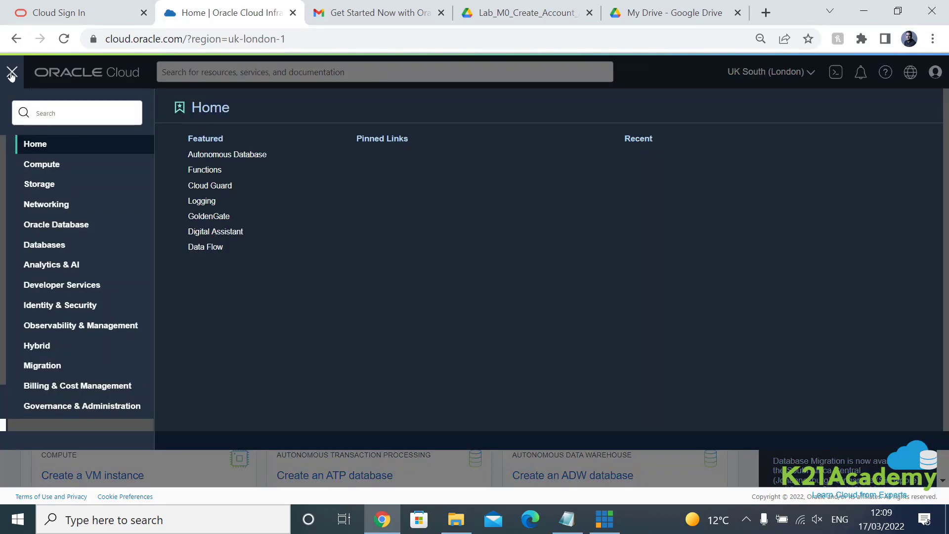
{"action": "left_click", "coordinate": [12, 98]}
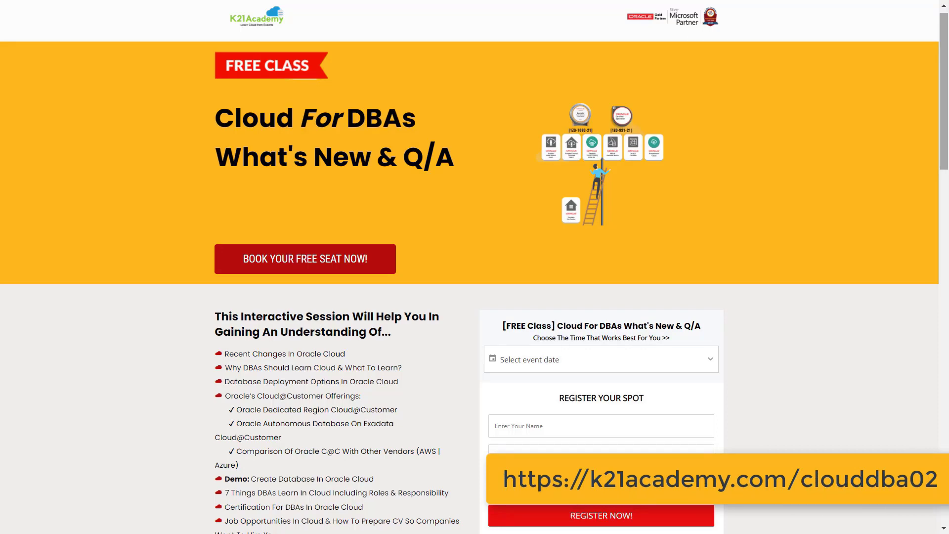
Step: Open the free class registration form full-screen and pick the 15 Feb 10:00 AM IST slot
{"action": "key", "text": "F11"}
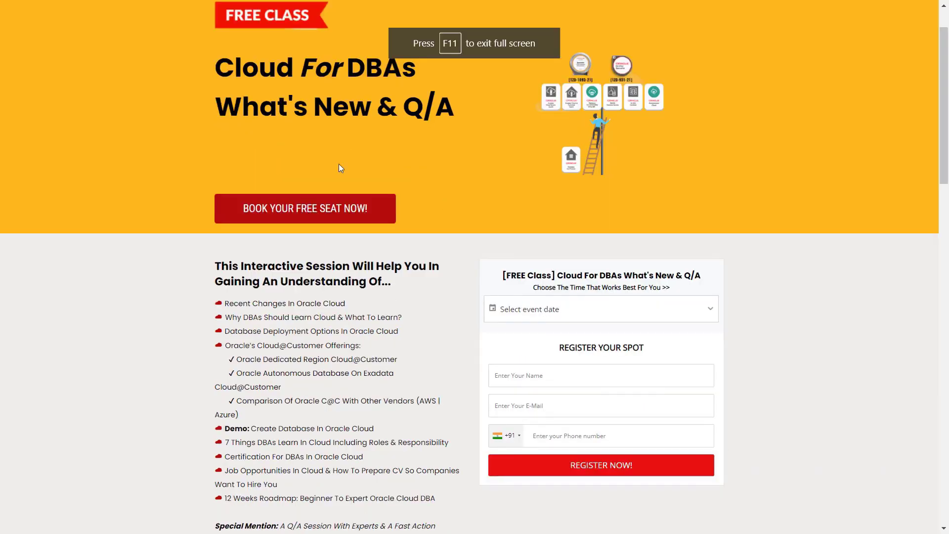
{"action": "left_click", "coordinate": [269, 210]}
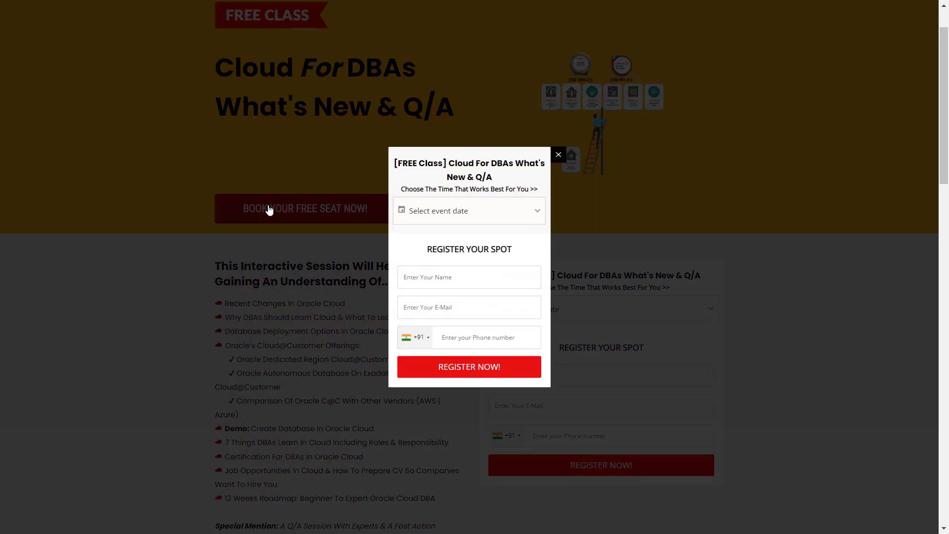
{"action": "left_click", "coordinate": [473, 218]}
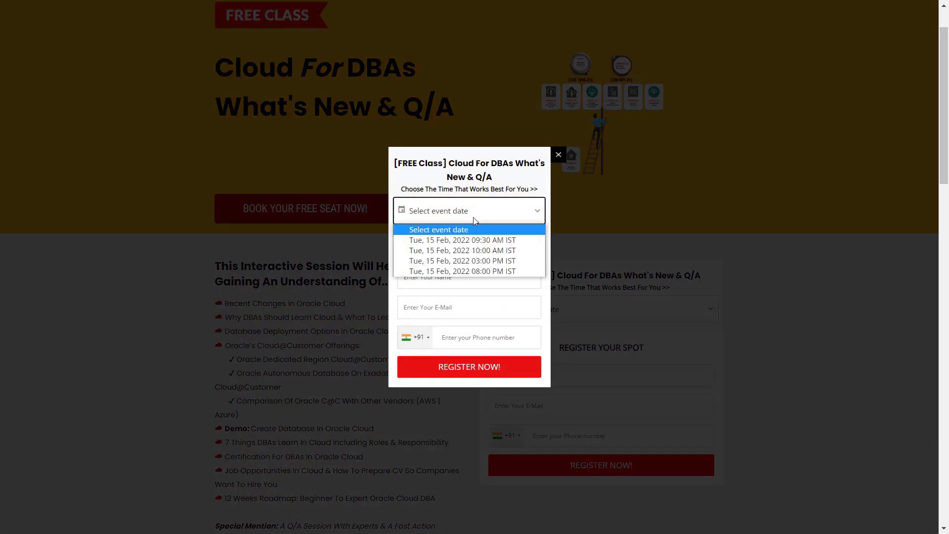
{"action": "left_click", "coordinate": [468, 251]}
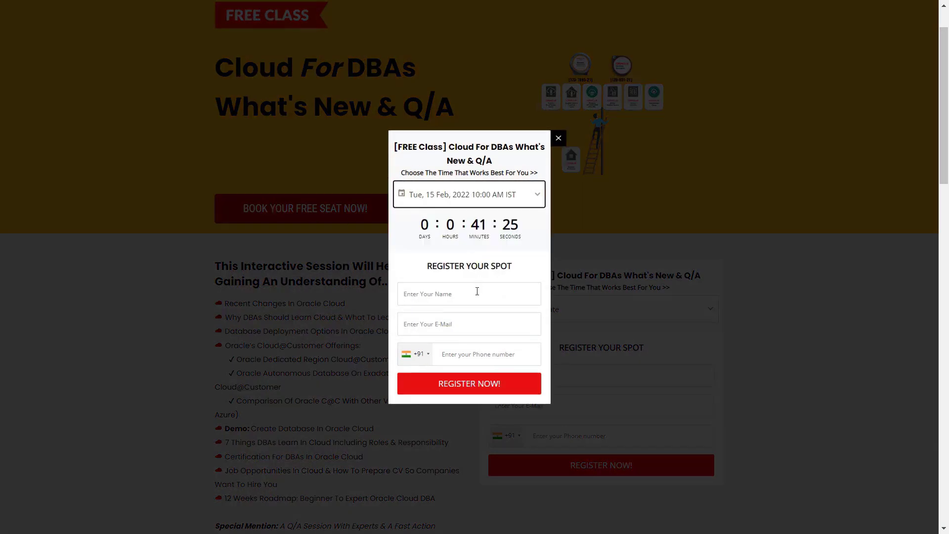
Step: Autofill the attendee's name, e-mail and phone from saved details and submit the registration
{"action": "left_click", "coordinate": [477, 291]}
{"action": "type", "text": "Mohi"}
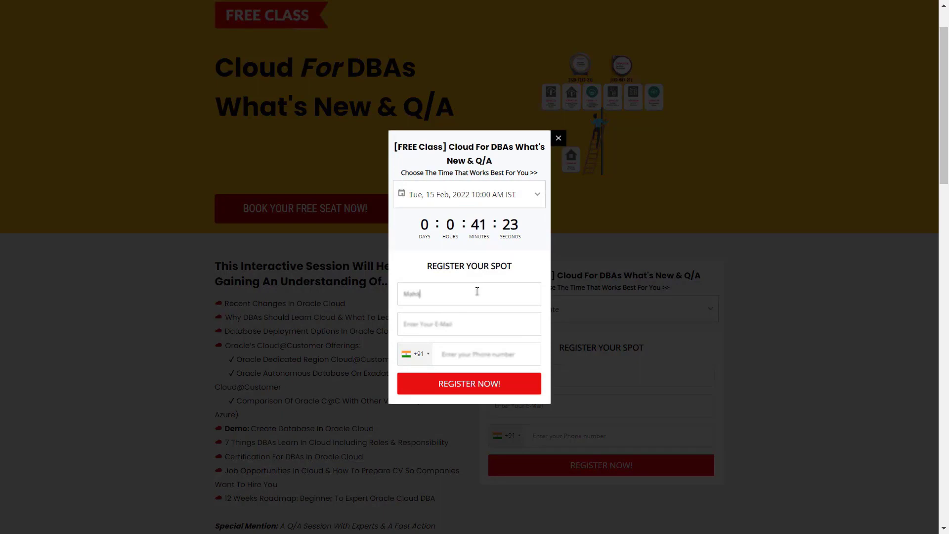
{"action": "key", "text": "Down"}
{"action": "key", "text": "Return"}
{"action": "left_click", "coordinate": [471, 390]}
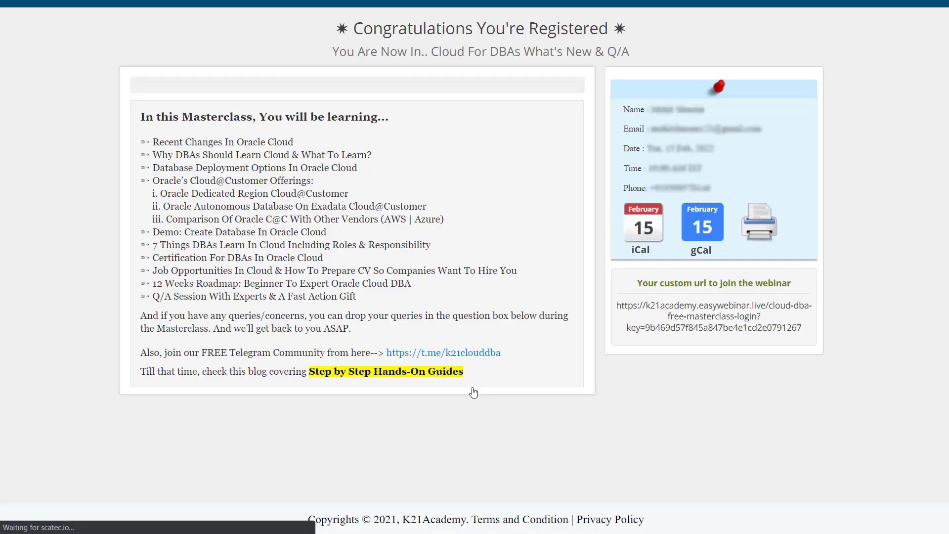